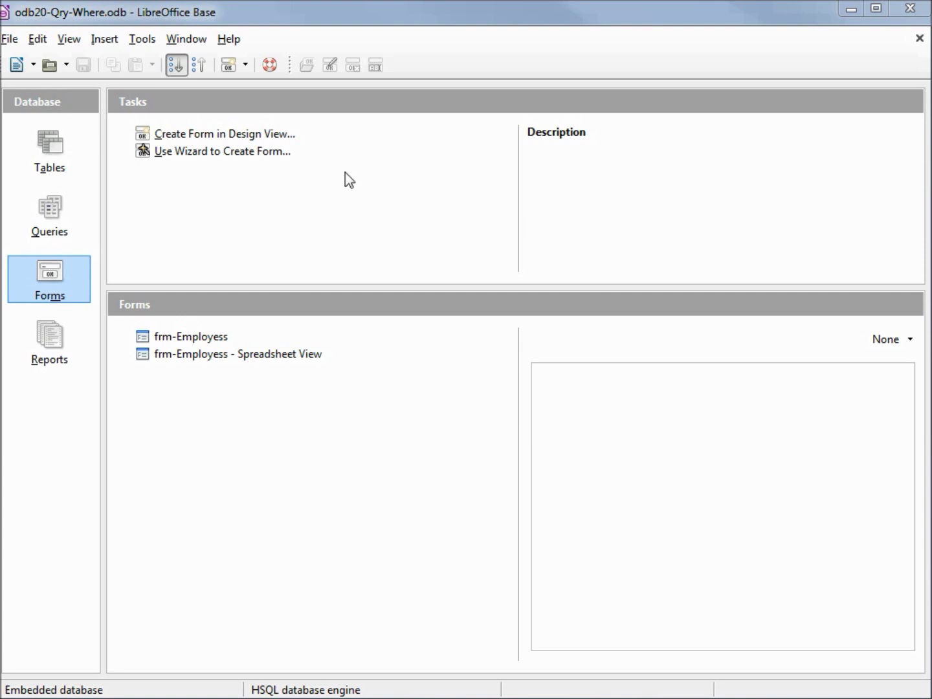
# - Show the database's Queries list with odb17-qry-Employee Name and Dept and odb19-qry-sort
pyautogui.click(60, 218)
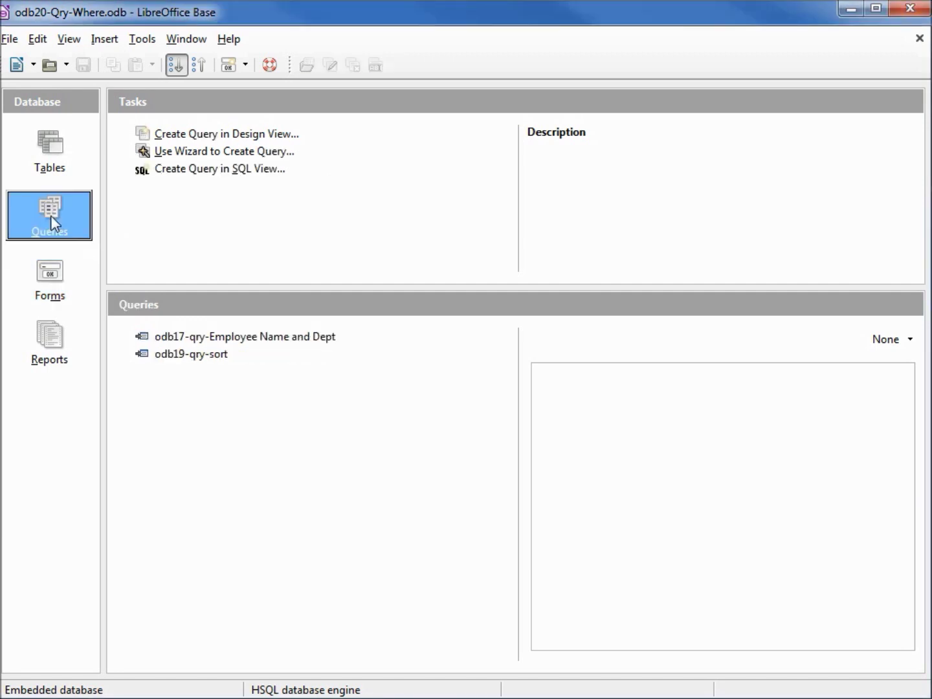
# - Open odb19-qry-sort for editing from its context menu
pyautogui.rightClick(201, 357)
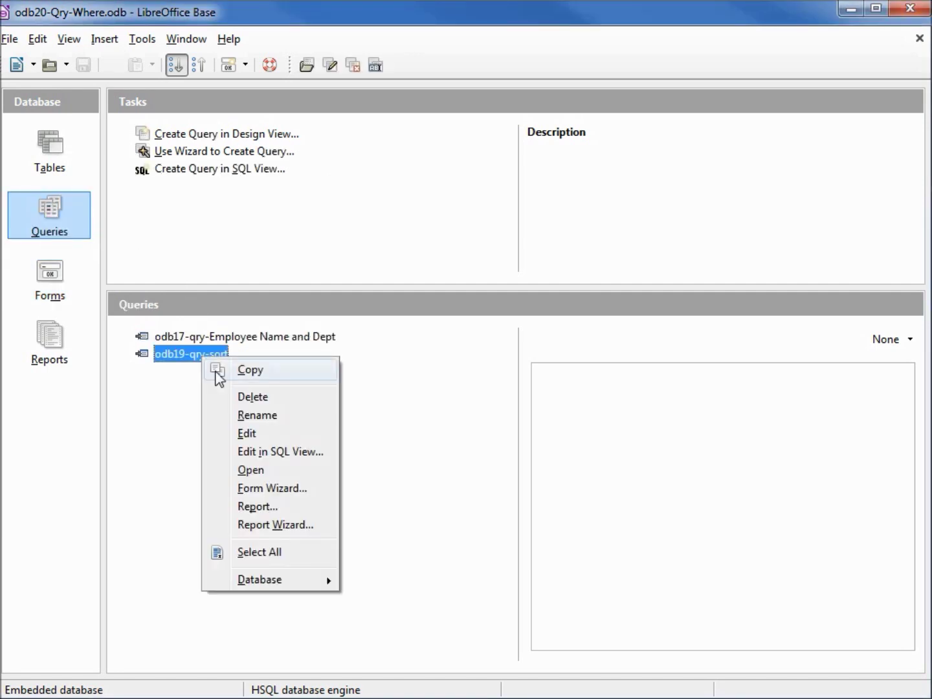
pyautogui.click(254, 432)
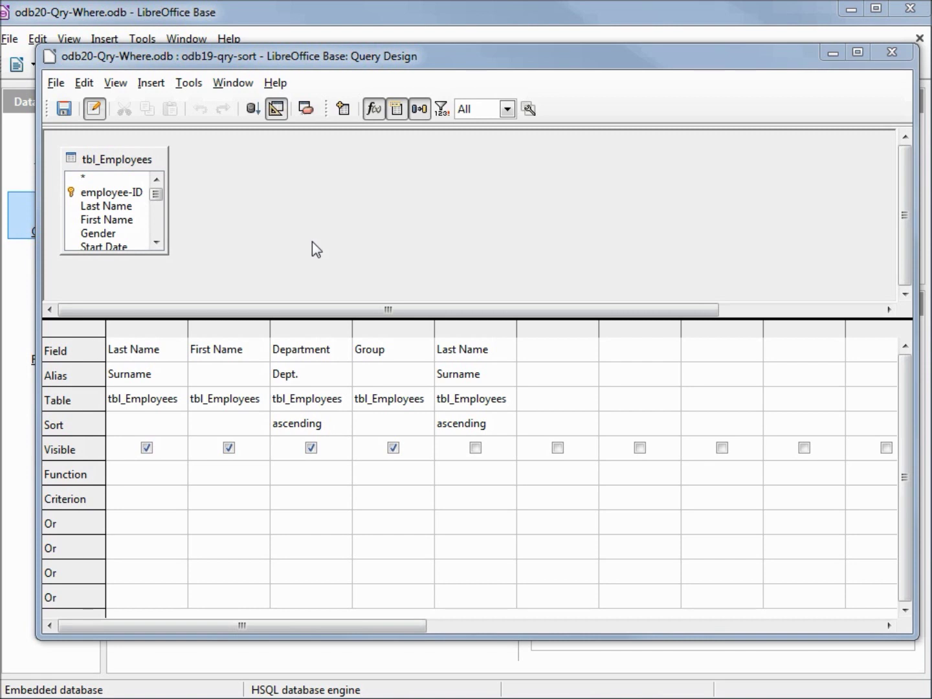
# - Run the query to show its 28 sorted records and enlarge the grid to reveal the Criterion row
pyautogui.click(253, 108)
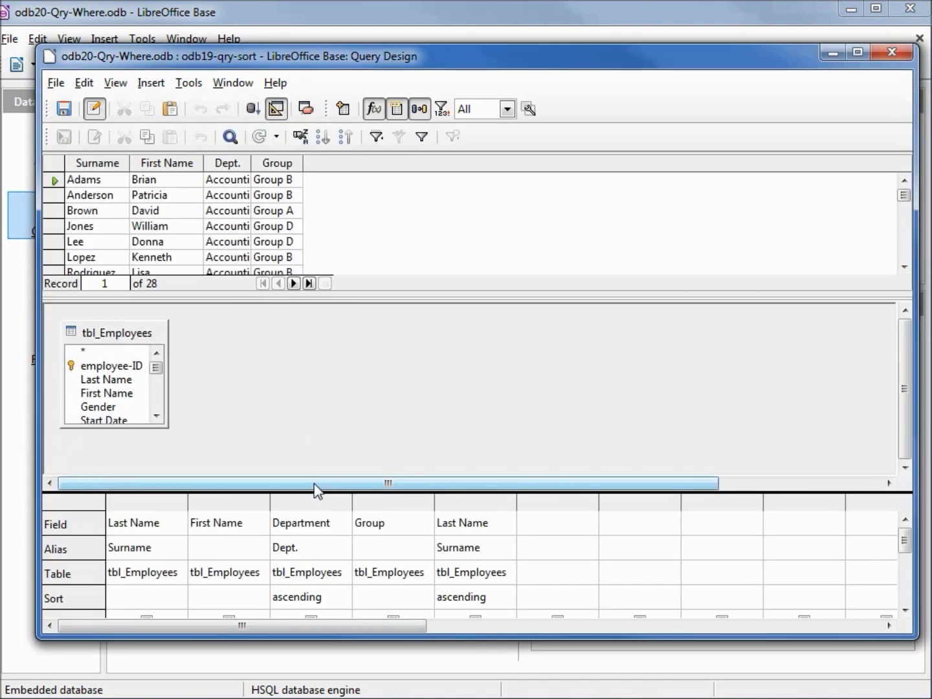
pyautogui.moveTo(317, 491); pyautogui.dragTo(323, 411)
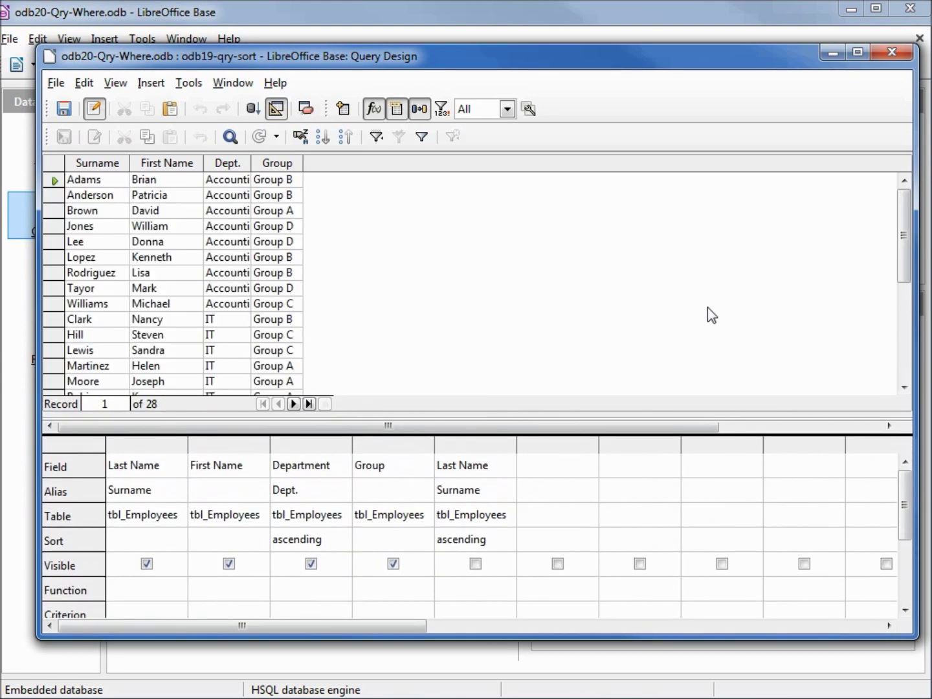
pyautogui.moveTo(903, 239); pyautogui.dragTo(877, 269)
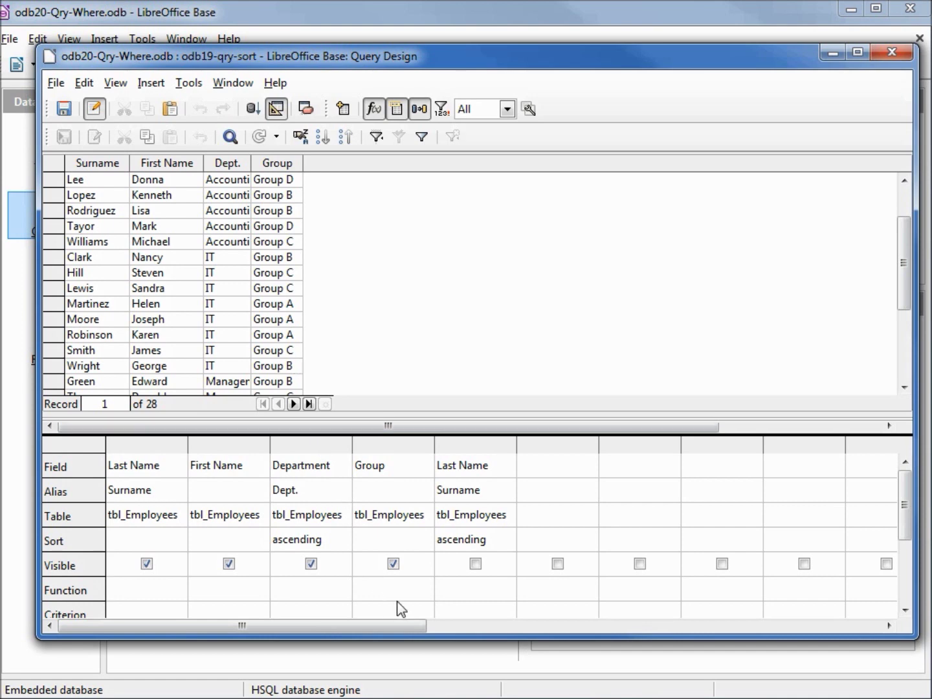
pyautogui.moveTo(410, 638); pyautogui.dragTo(411, 670)
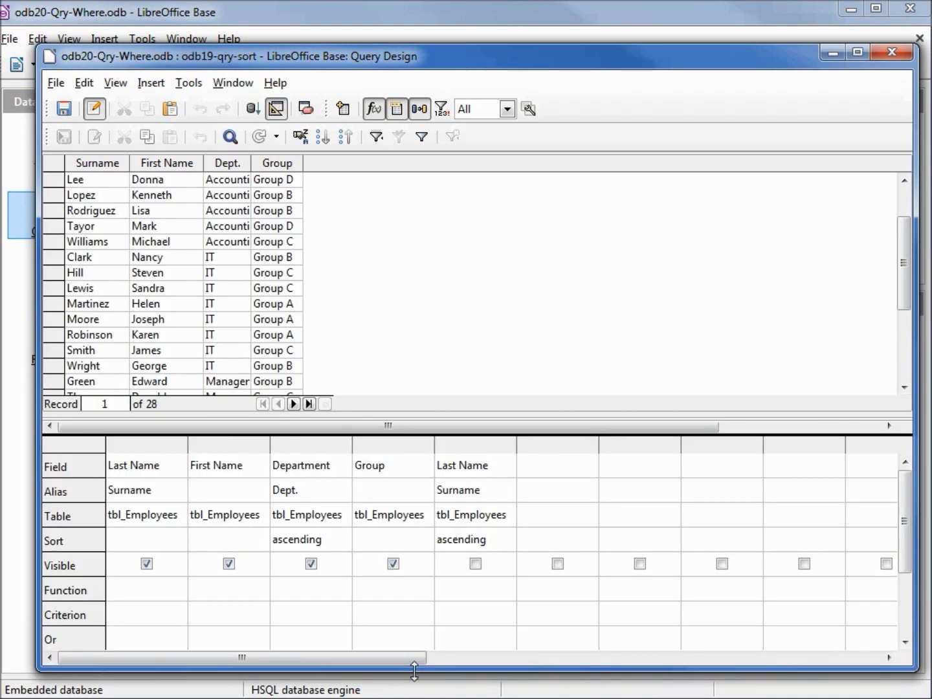
# - Add 'Accounting' as the Department criterion and rerun the query, returning 9 records
pyautogui.click(294, 613)
pyautogui.write('Accounting')
pyautogui.press('Return')
pyautogui.click(253, 114)
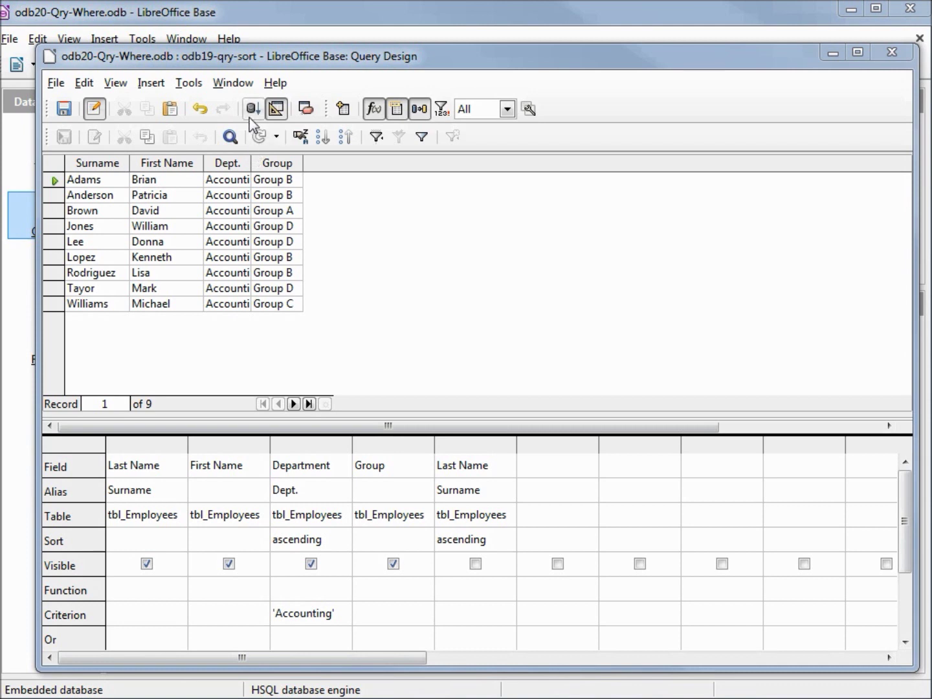
pyautogui.click(274, 110)
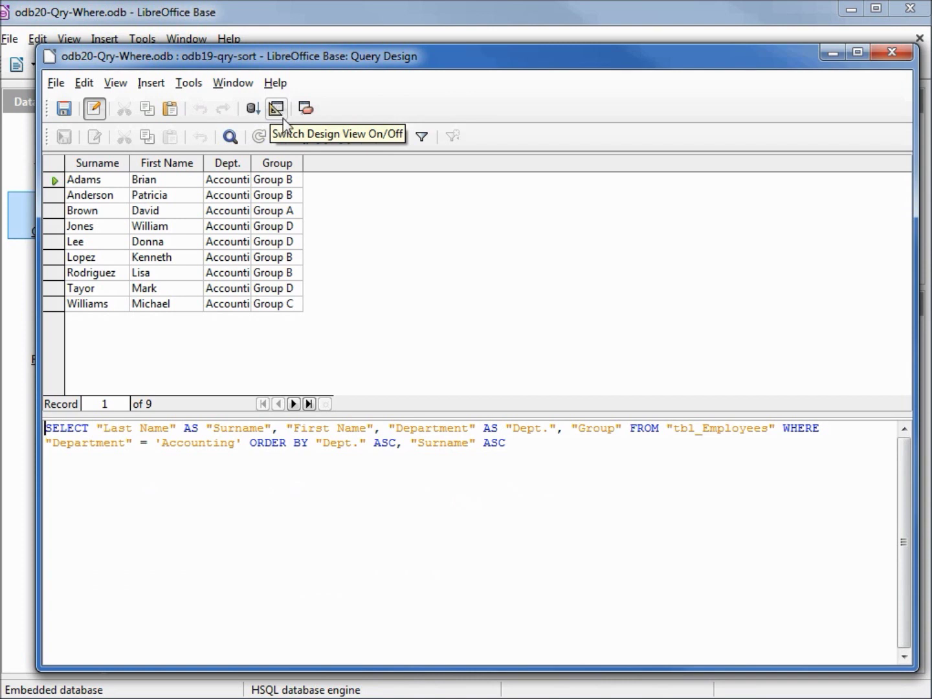
# - Reformat the SQL over multiple lines, showing WHERE "Department" = 'Accounting'
pyautogui.hotkey('ctrl', 'a')
pyautogui.write('SELECT       "Last Name"  AS "Surname"     , "First Name"     , "Department" AS "Dept."     , "Group"  FROM       "tbl_Employees"  WHERE       "Department" = \'Accounting\'  ORDER BY       "Dept."   ASC     , "Surname" ASC')
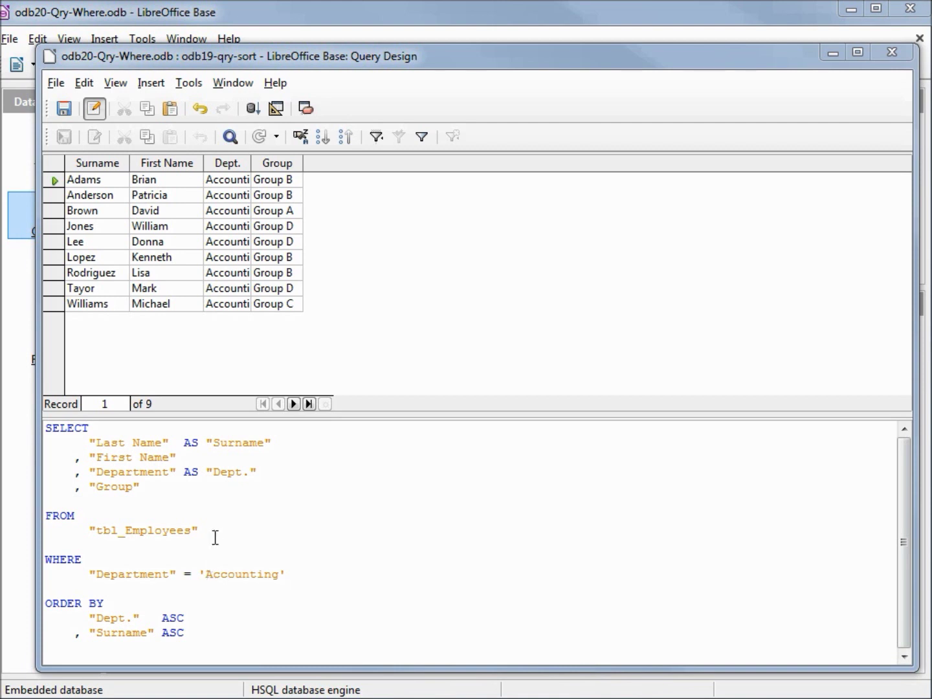
# - Back in the design grid, delete the Group column from the query
pyautogui.click(277, 109)
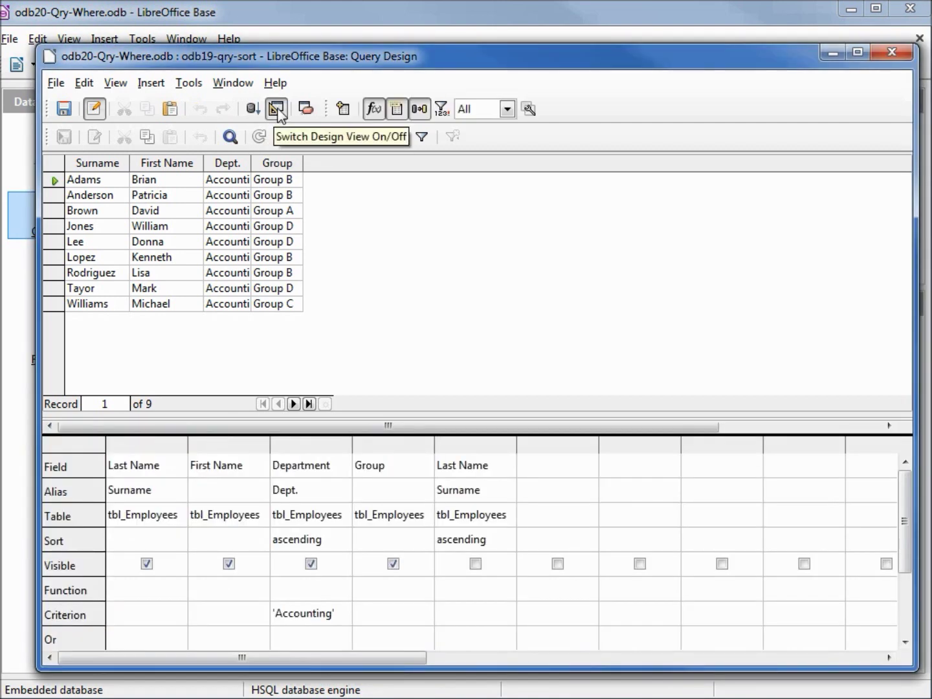
pyautogui.rightClick(376, 451)
pyautogui.click(422, 489)
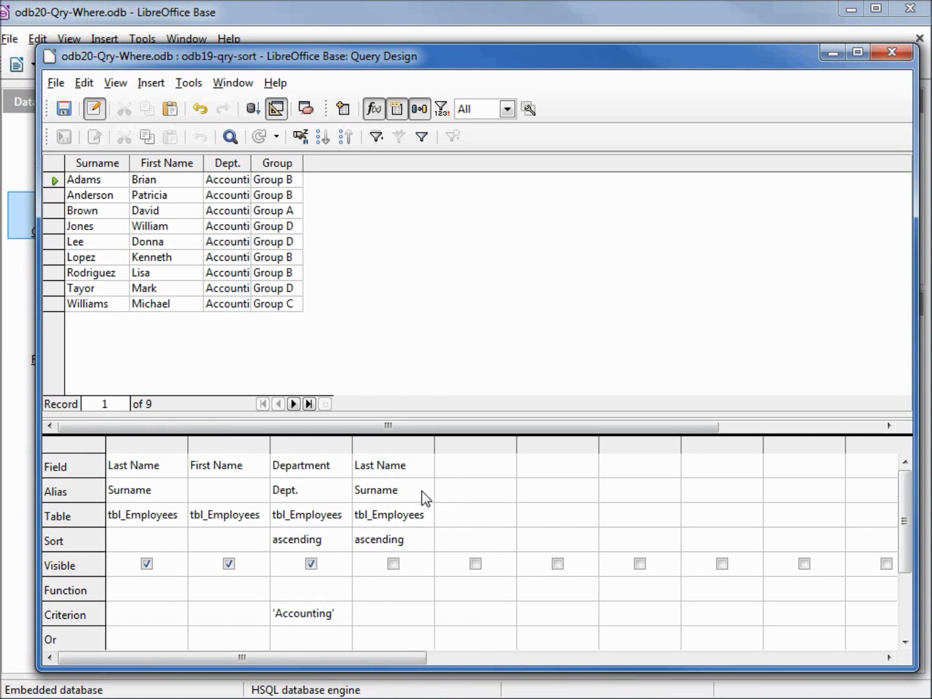
# - Add the Gender field from tbl_Employees as the fifth query column
pyautogui.click(490, 472)
pyautogui.click(507, 466)
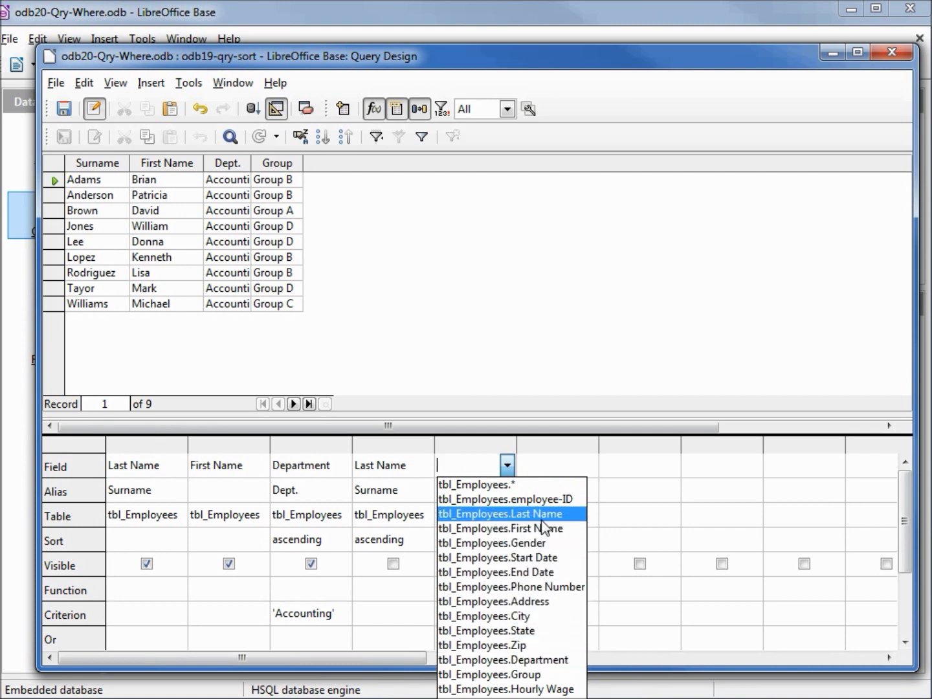
pyautogui.click(508, 462)
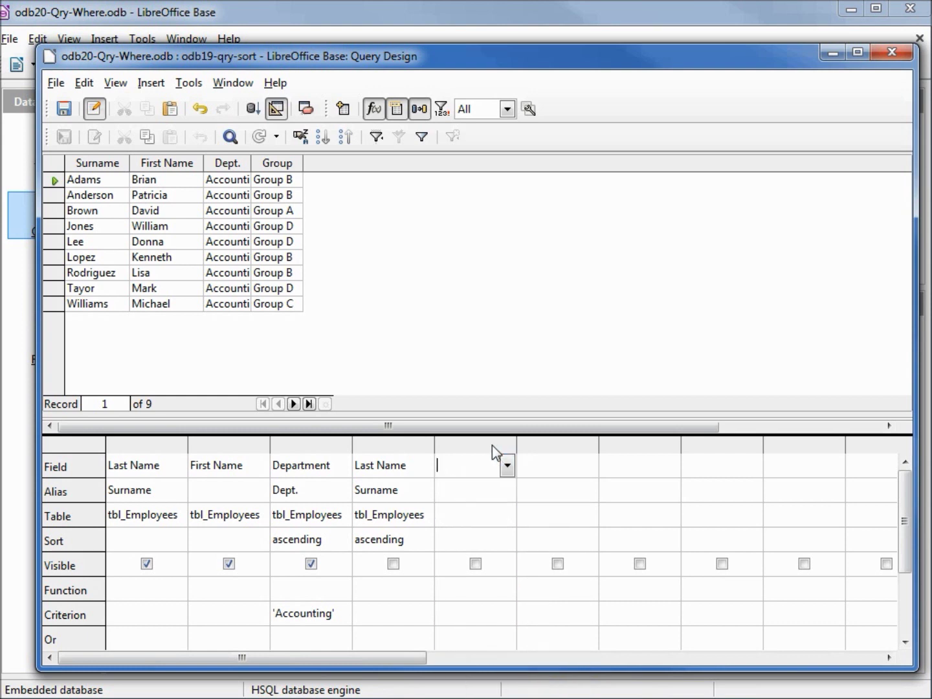
pyautogui.click(469, 511)
pyautogui.click(509, 514)
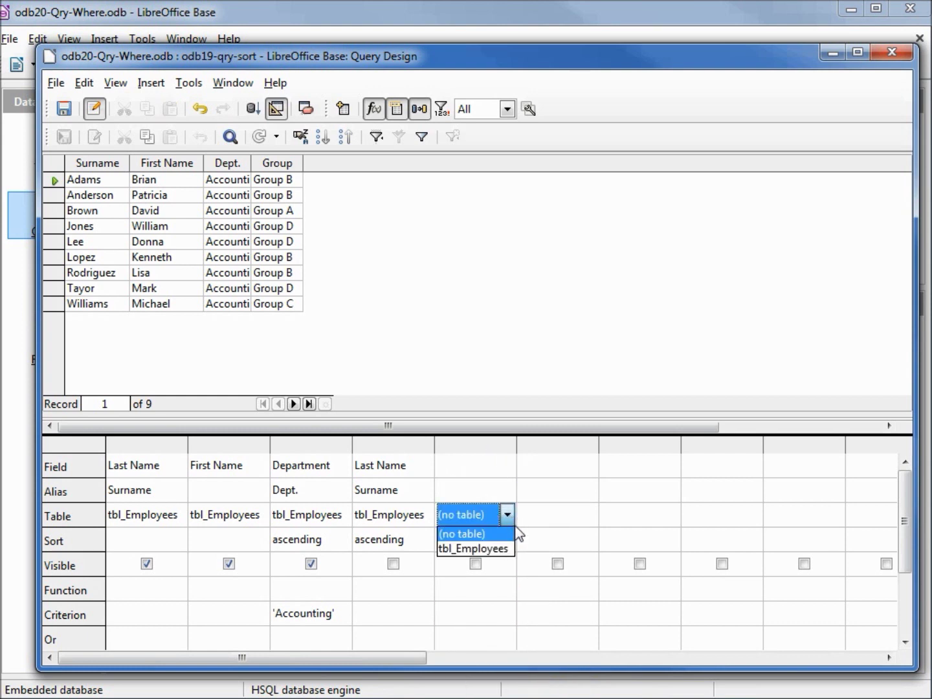
pyautogui.click(490, 550)
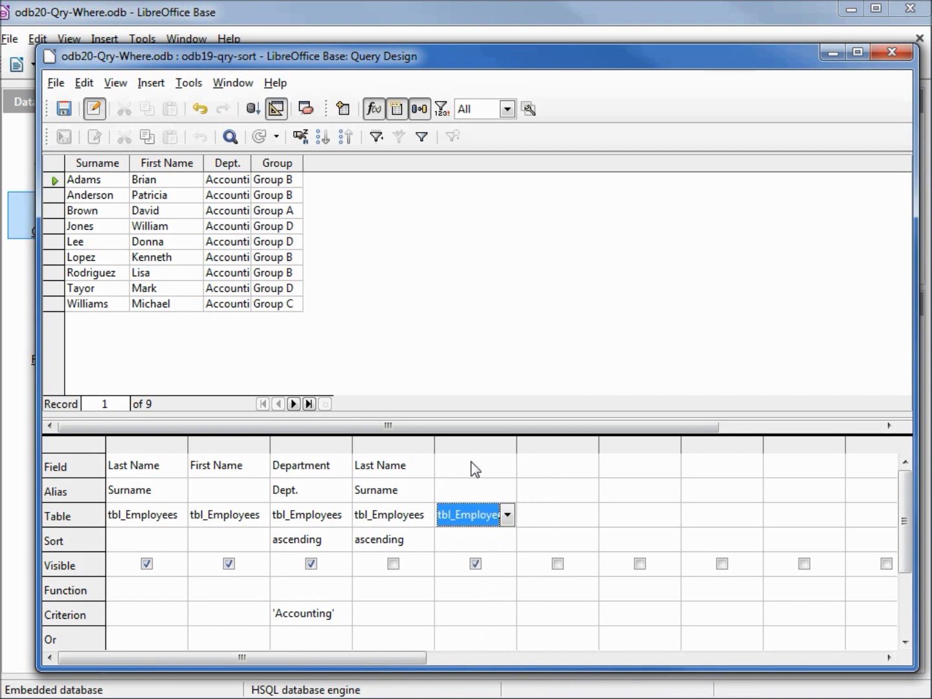
pyautogui.click(474, 468)
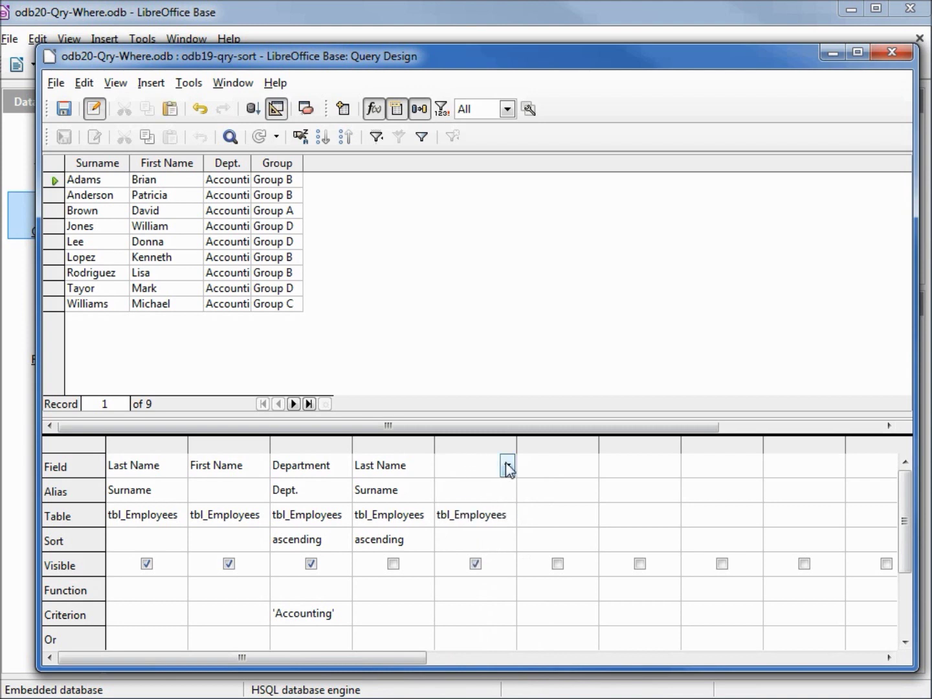
pyautogui.click(507, 466)
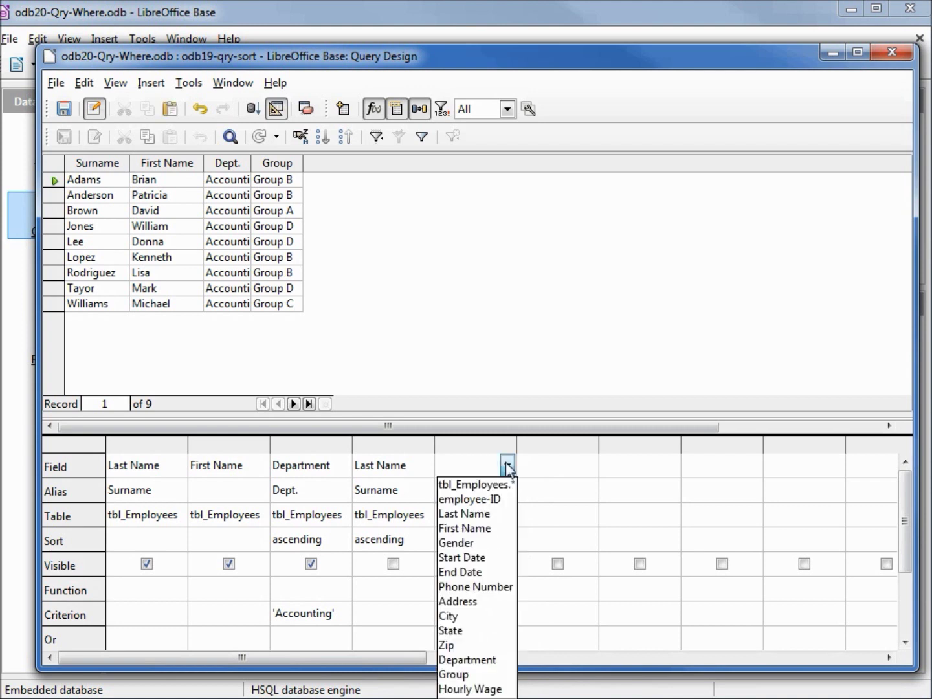
pyautogui.click(475, 544)
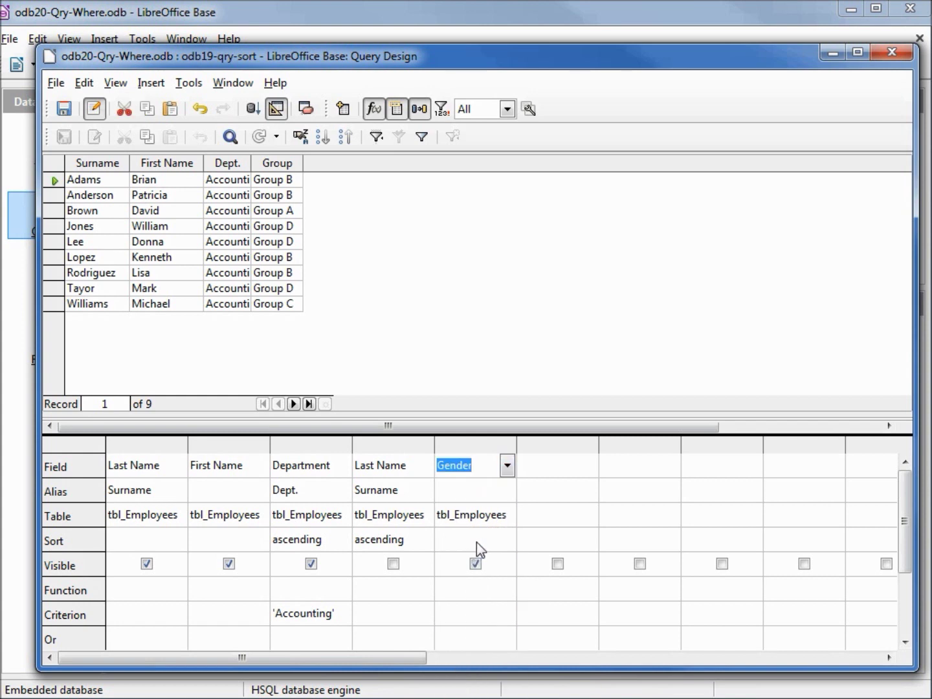
pyautogui.click(460, 614)
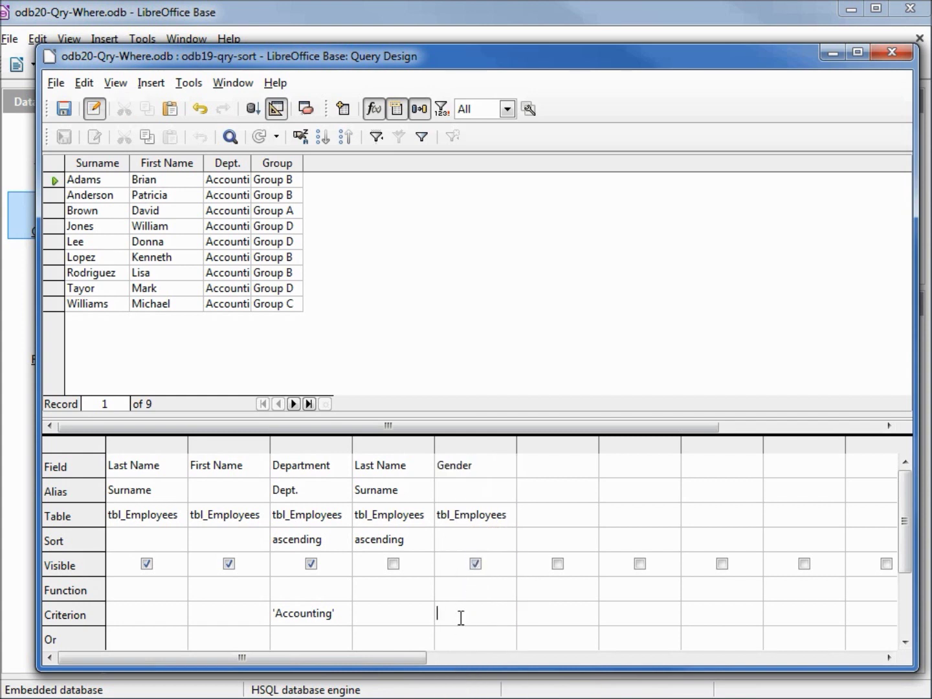
# - Filter on Gender 'Female' and Department 'IT', then run to get 4 female IT employees
pyautogui.write('Female')
pyautogui.hotkey('shift', 'Tab')
pyautogui.hotkey('shift', 'Tab')
pyautogui.hotkey('shift', 'End')
pyautogui.press('Delete')
pyautogui.write('IT')
pyautogui.press('Tab')
pyautogui.press('F5')
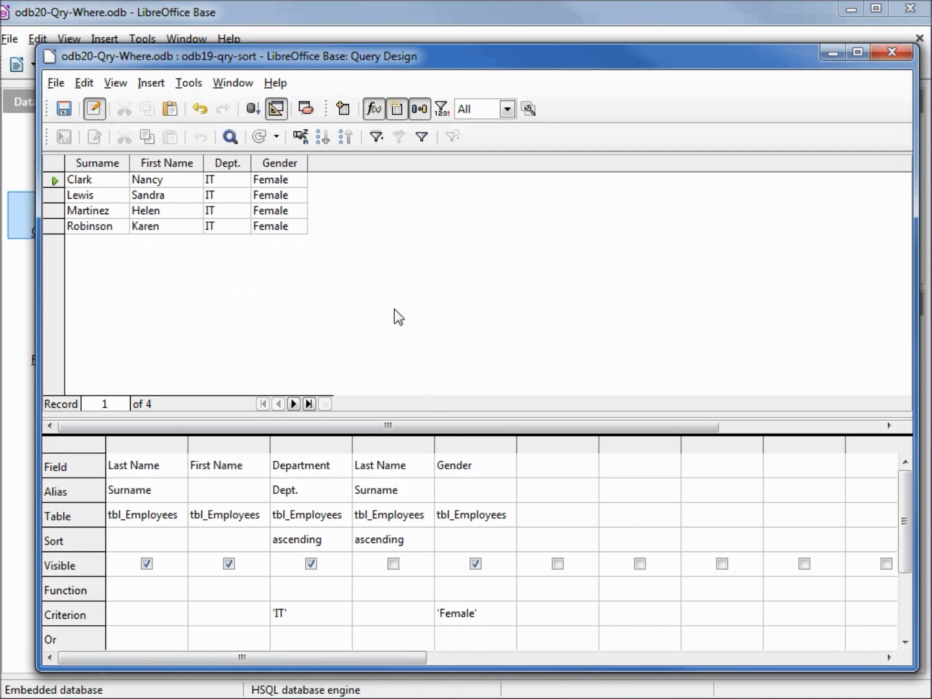
# - View the SQL, now reading WHERE "Department" = 'IT' AND "Gender" = 'Female'
pyautogui.click(277, 109)
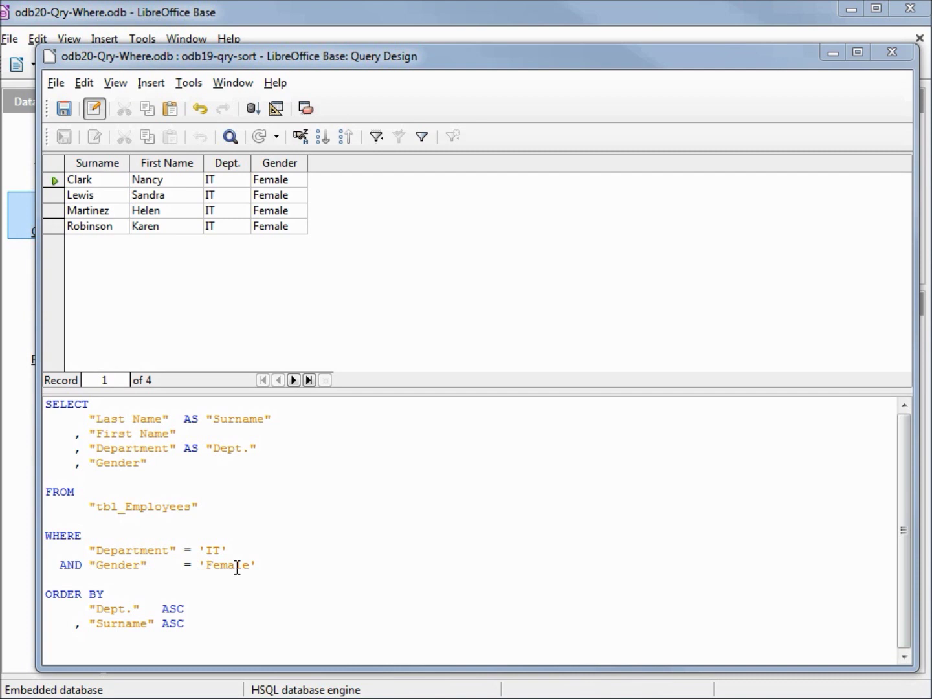
pyautogui.click(212, 619)
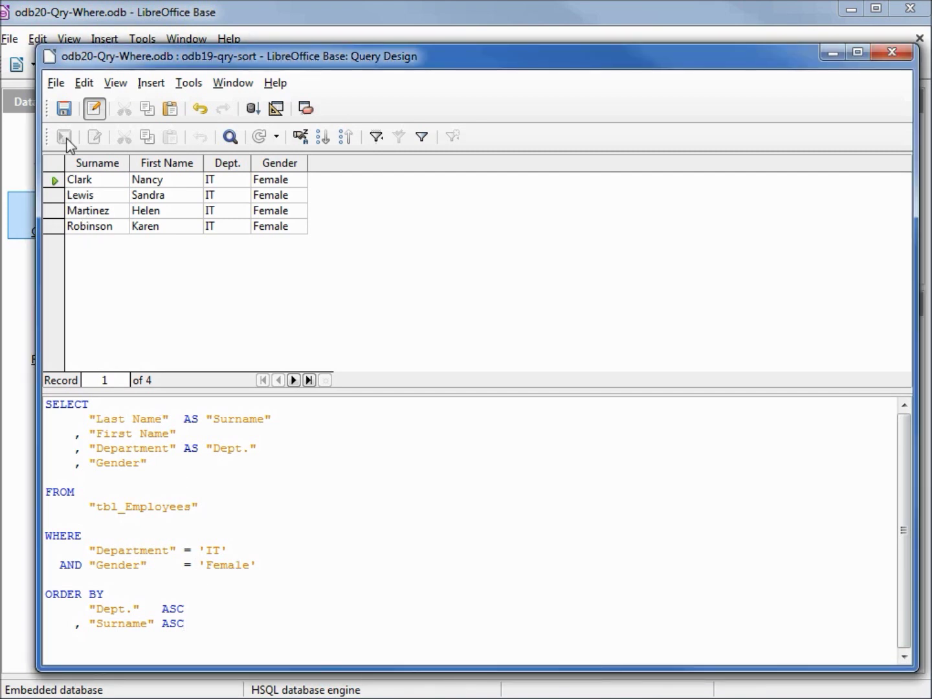
# - Save the query as odb20-qry-IT-Females and return to the design grid
pyautogui.click(55, 84)
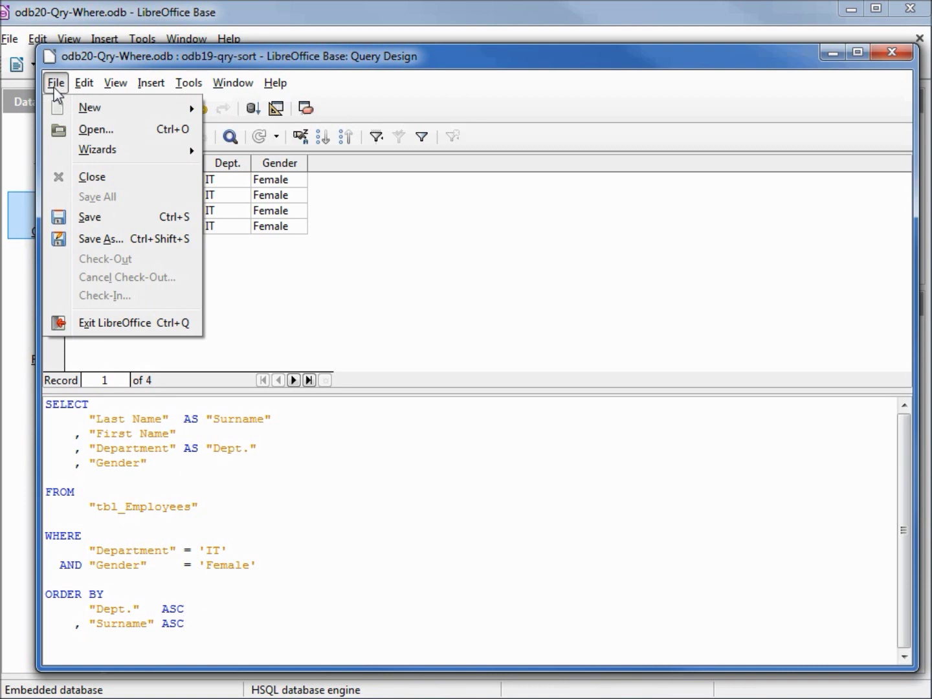
pyautogui.click(105, 245)
pyautogui.moveTo(565, 323); pyautogui.dragTo(379, 309)
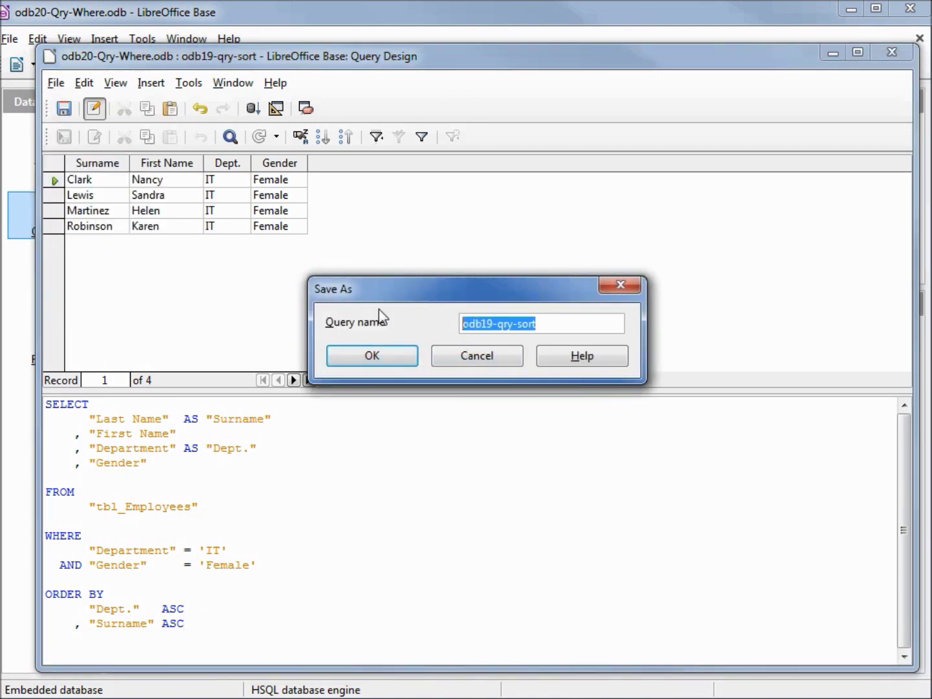
pyautogui.write('odb20-qry-IT-Females')
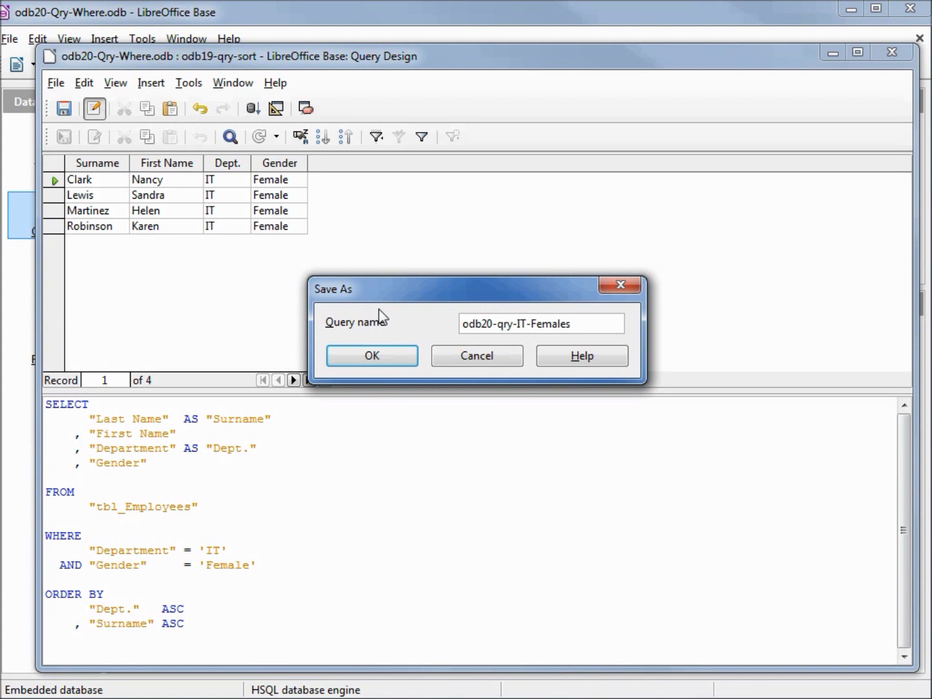
pyautogui.click(366, 356)
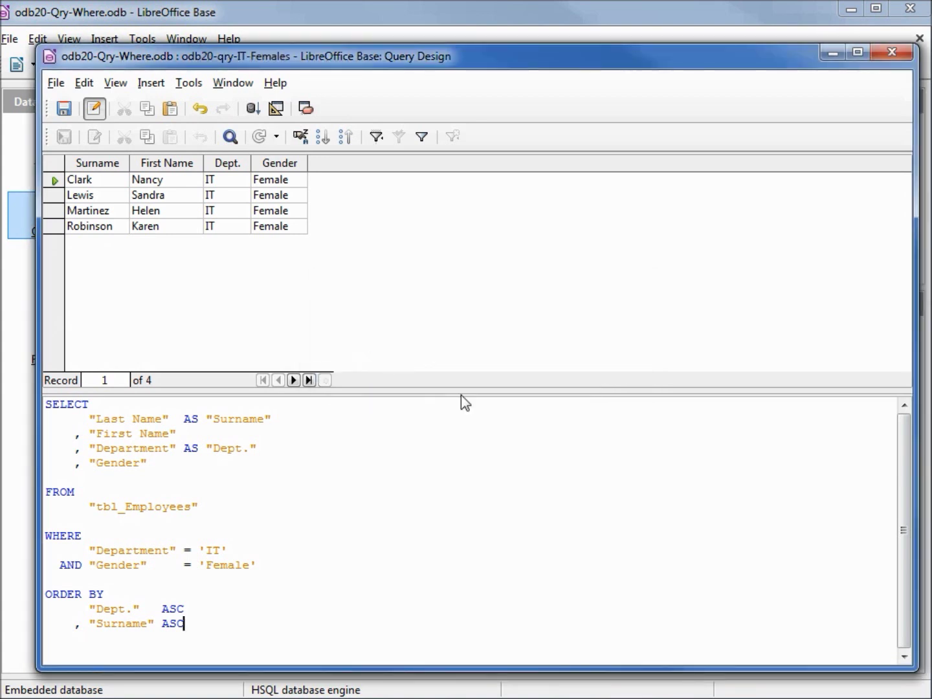
pyautogui.click(276, 110)
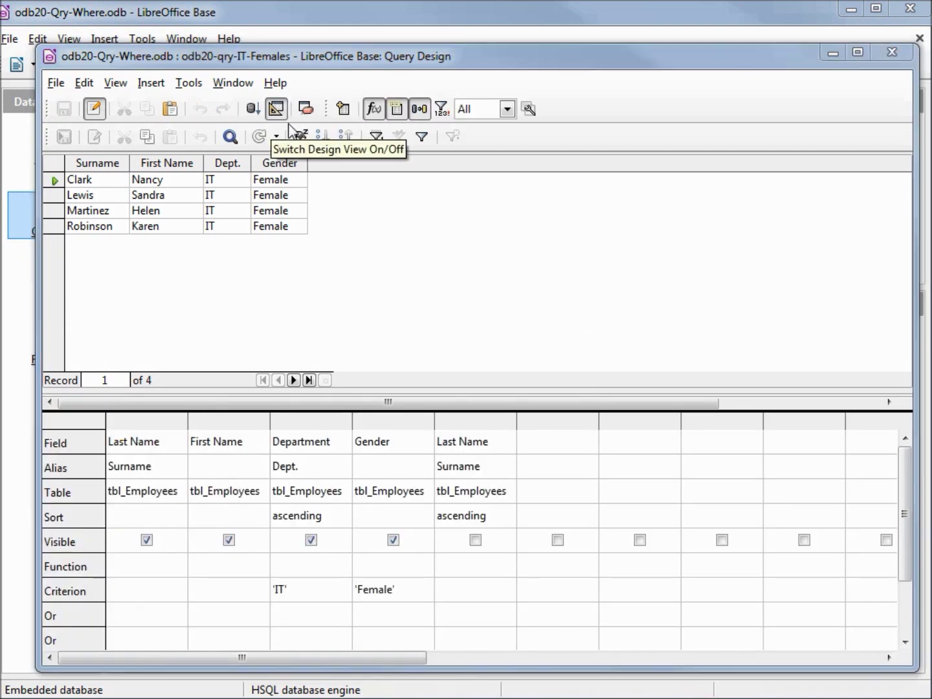
# - Change the fourth column's field to Group and clear the 'Female' and 'IT' criteria
pyautogui.click(402, 440)
pyautogui.click(425, 442)
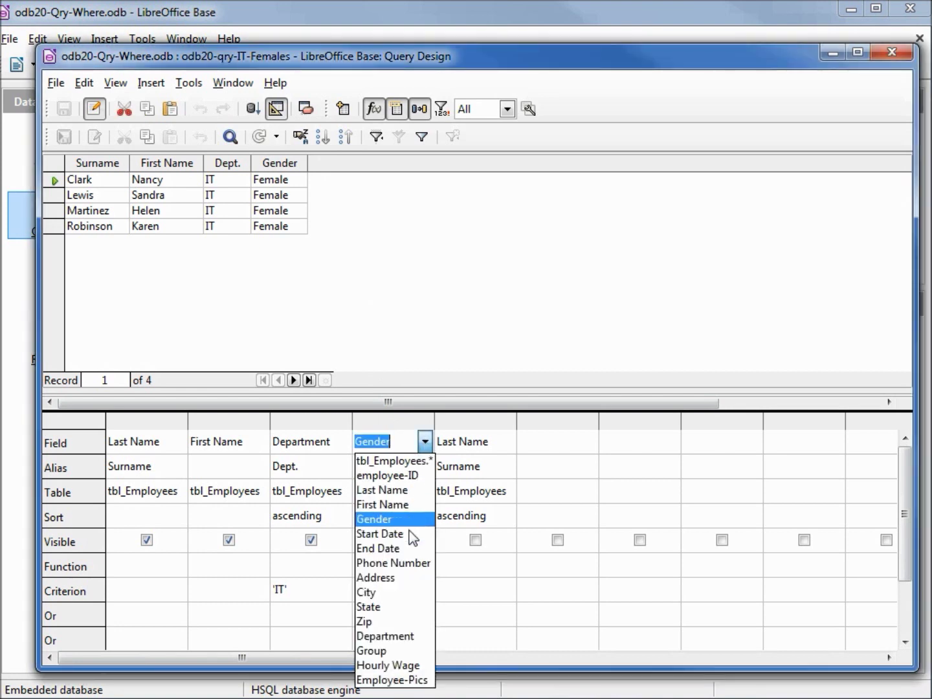
pyautogui.click(408, 653)
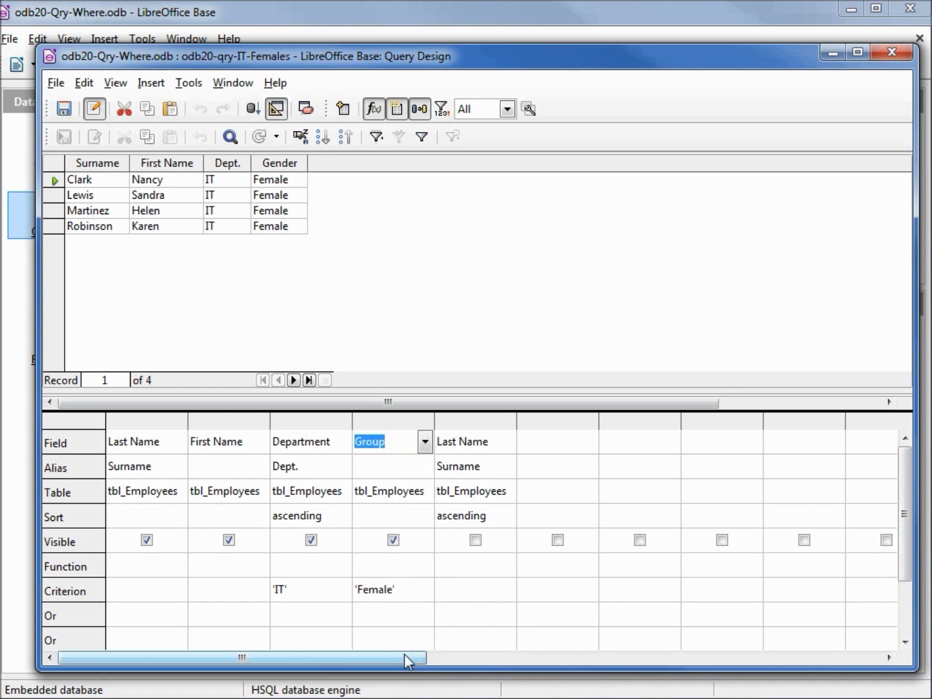
pyautogui.click(414, 590)
pyautogui.moveTo(403, 592); pyautogui.dragTo(293, 585)
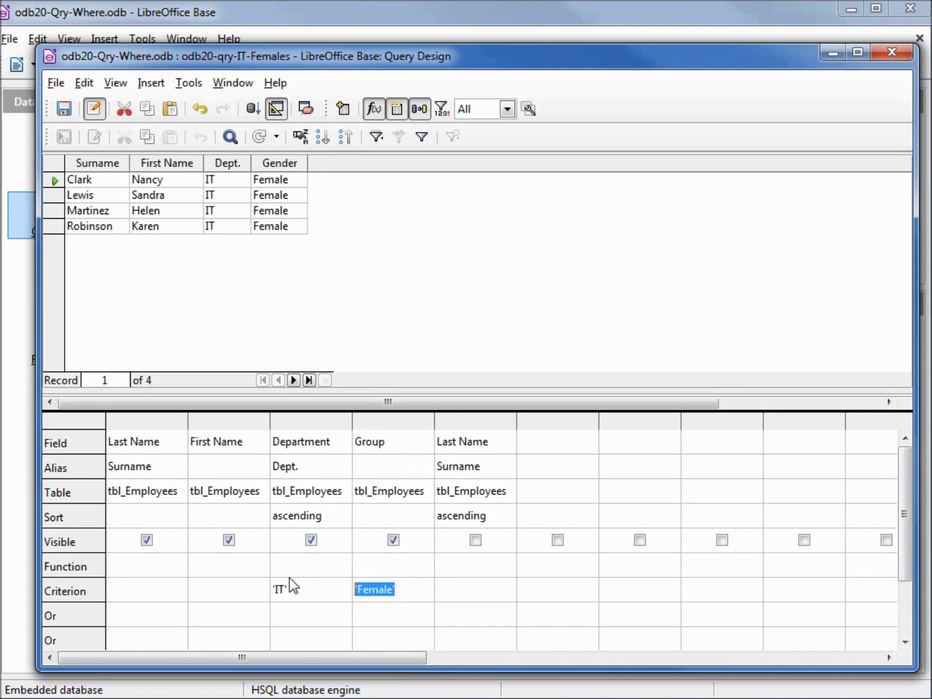
pyautogui.press('Delete')
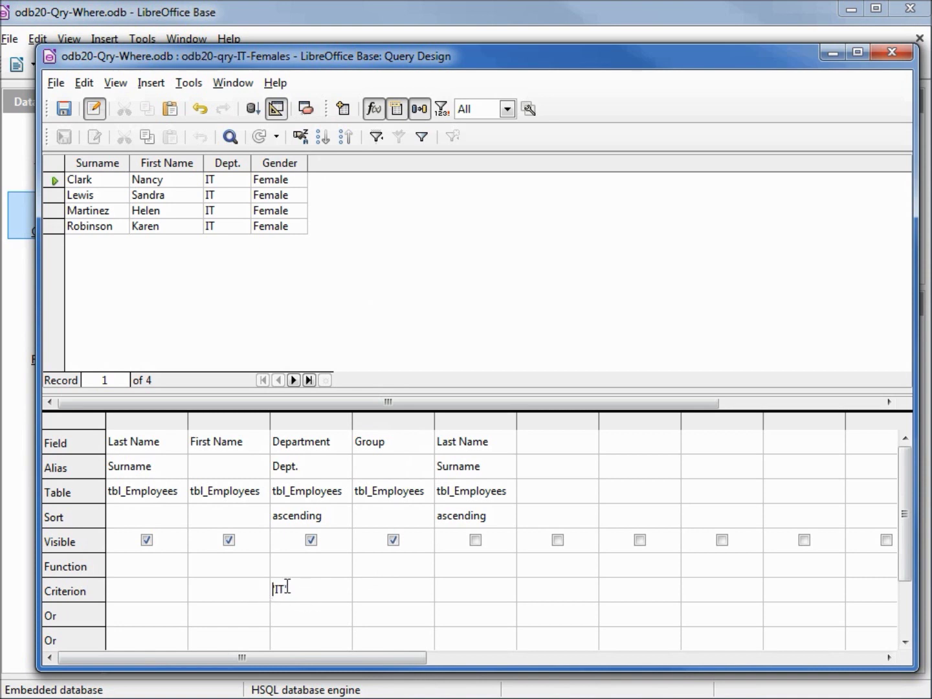
pyautogui.moveTo(300, 589); pyautogui.dragTo(252, 581)
pyautogui.press('Delete')
# - Enter 'Group C' as the Group criterion and run the query, listing 8 employees
pyautogui.click(373, 590)
pyautogui.write('Group C')
pyautogui.press('Tab')
pyautogui.press('F5')
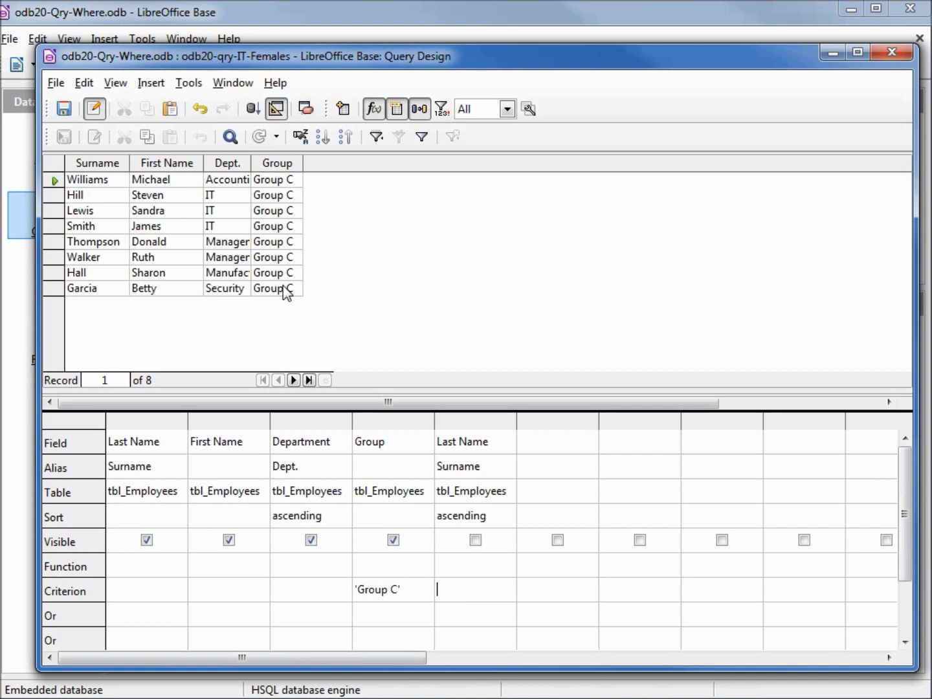
# - Change the Group criterion to 'Group A', add Or 'Group D', and run the query
pyautogui.click(394, 589)
pyautogui.write('A')
pyautogui.press('Delete')
pyautogui.press('Tab')
pyautogui.write('Group D')
pyautogui.press('Tab')
pyautogui.press('F5')
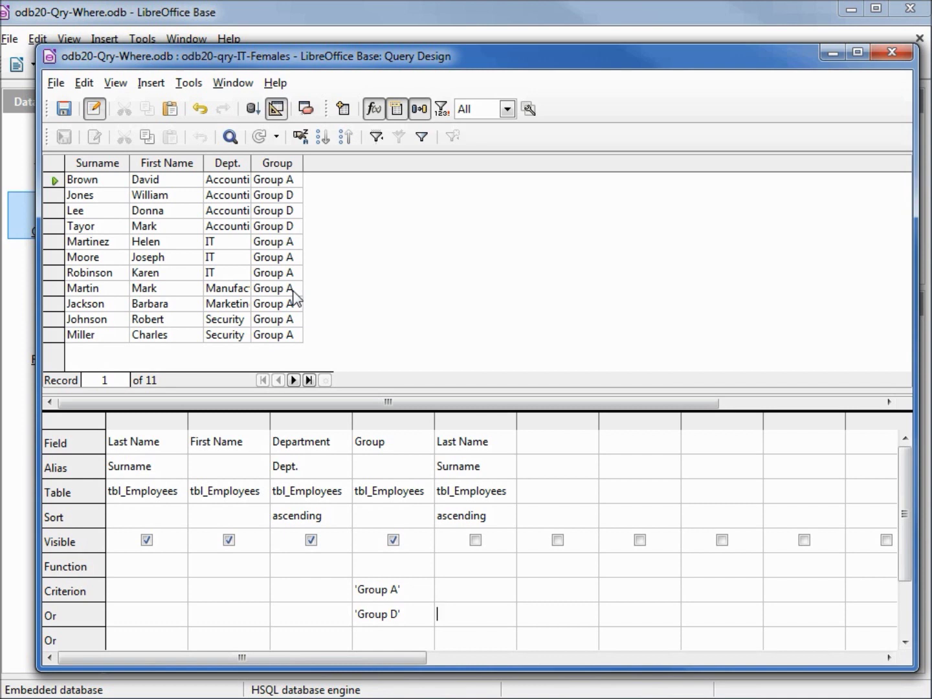
# - Restore the criterion to 'Group C' and delete the 'Group D' Or condition
pyautogui.click(395, 590)
pyautogui.click(396, 581)
pyautogui.press('BackSpace')
pyautogui.write('C')
pyautogui.press('Delete')
pyautogui.click(405, 614)
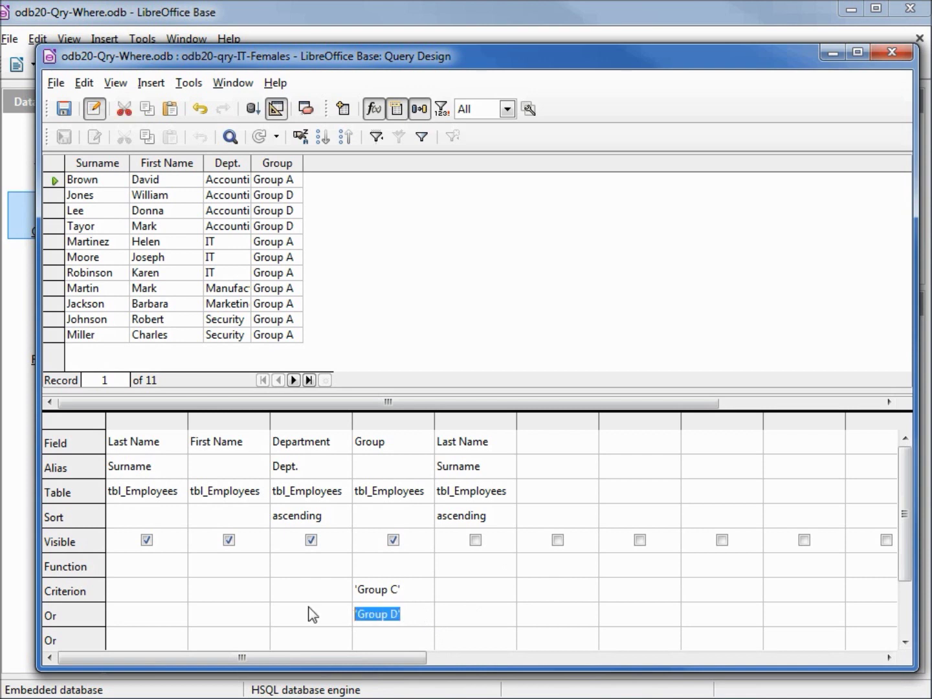
pyautogui.press('Delete')
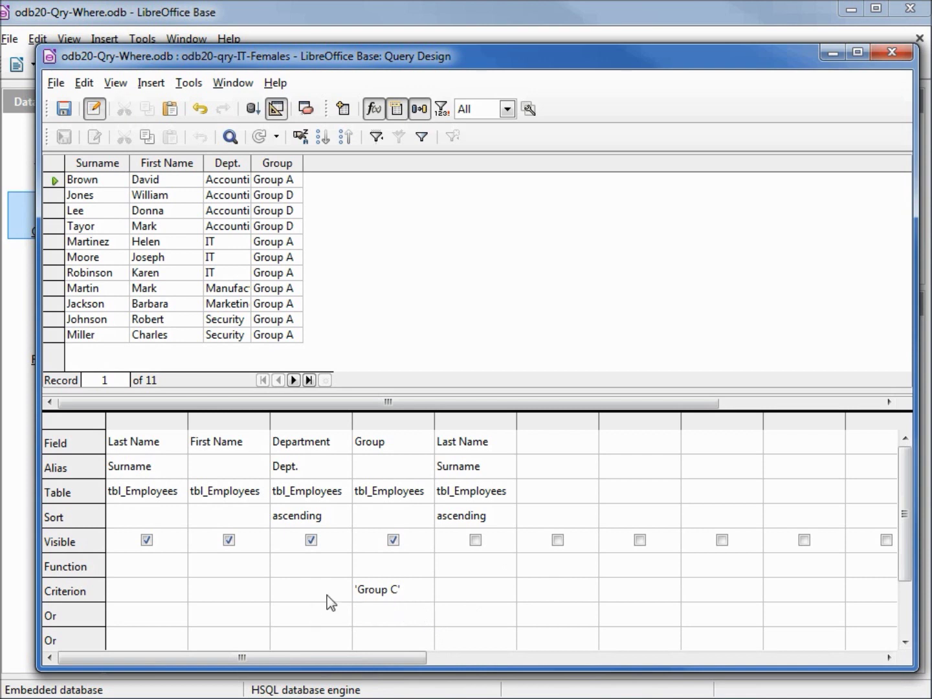
# - Rerun the query for 'Group C', then change the criterion to > 'Group C' and run it
pyautogui.click(358, 589)
pyautogui.write('>')
pyautogui.press('BackSpace')
pyautogui.press('BackSpace')
pyautogui.press('F5')
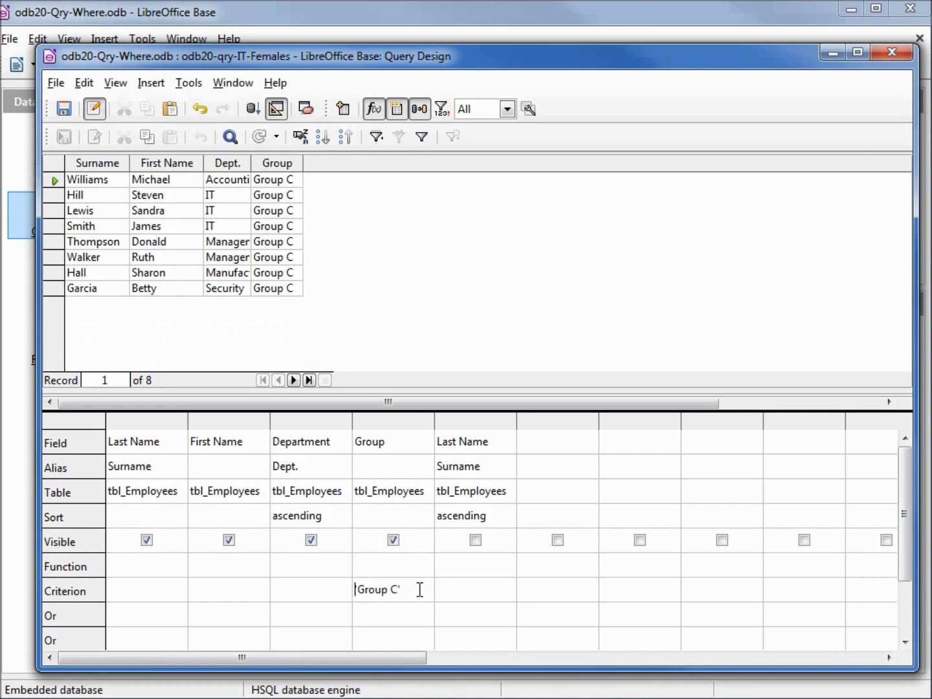
pyautogui.write('>')
pyautogui.press('Tab')
pyautogui.press('F5')
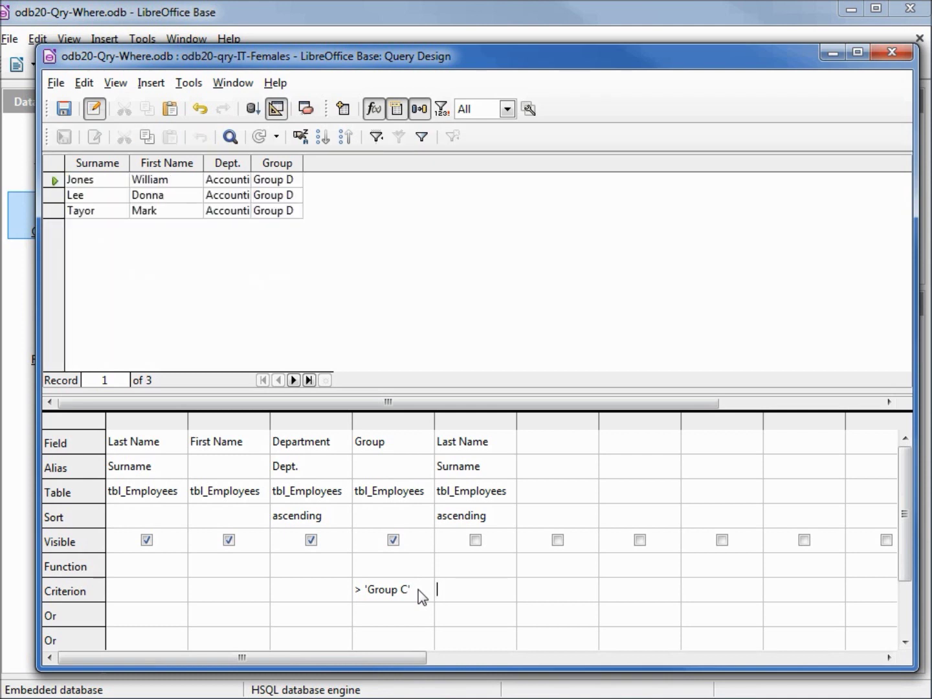
# - Change the Group criterion to >= 'Group C', then < 'Group C', running the query each time
pyautogui.click(363, 588)
pyautogui.write('=')
pyautogui.press('Tab')
pyautogui.press('F5')
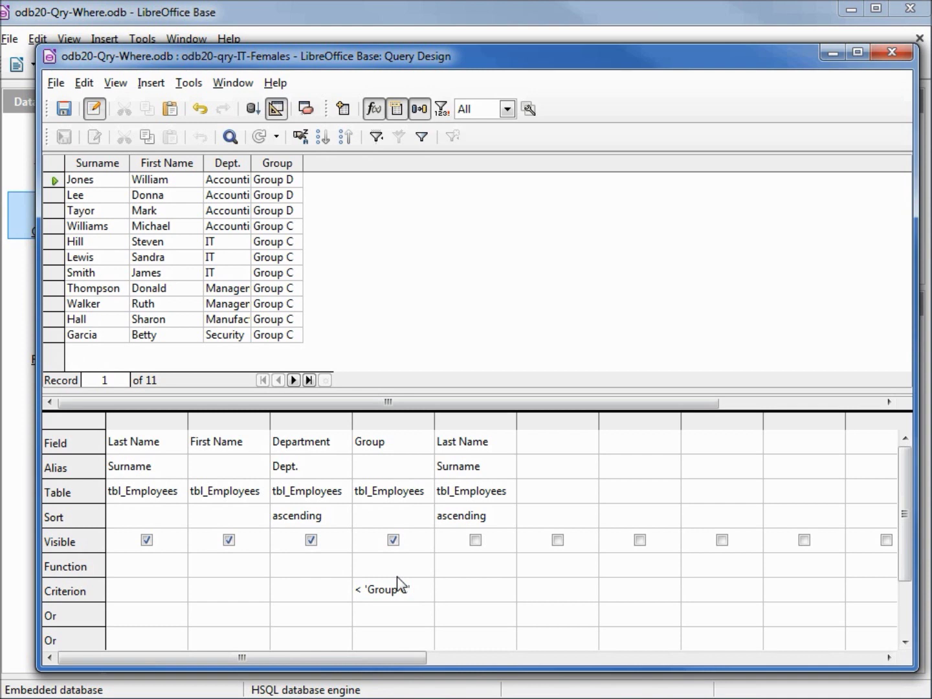
pyautogui.press('Tab')
pyautogui.press('F5')
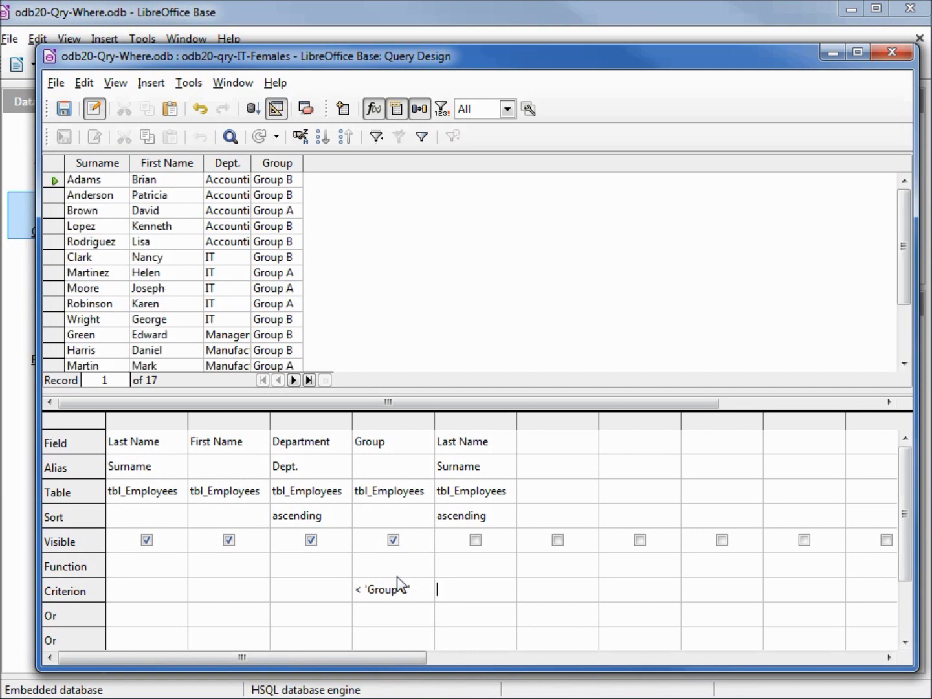
# - Change the Group criterion to != 'Group C' and run the query
pyautogui.click(357, 588)
pyautogui.press('Delete')
pyautogui.press('Delete')
pyautogui.write('!=')
pyautogui.press('F5')
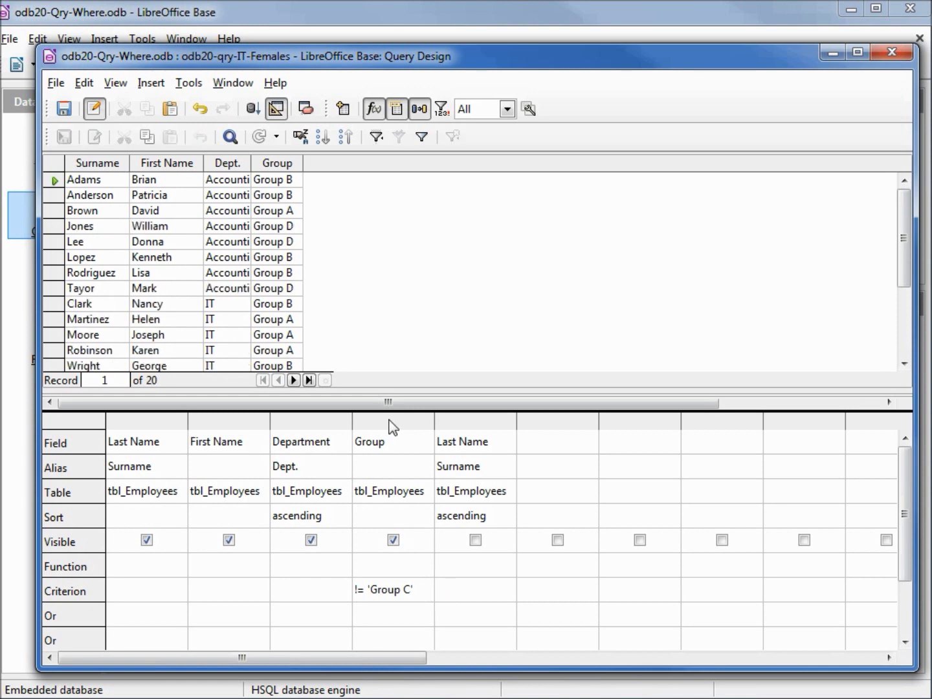
# - Add the Or condition != 'Group A' to the Group column and rerun the query
pyautogui.moveTo(904, 201); pyautogui.dragTo(907, 156)
pyautogui.click(380, 616)
pyautogui.write("!= 'Group A'")
pyautogui.press('F5')
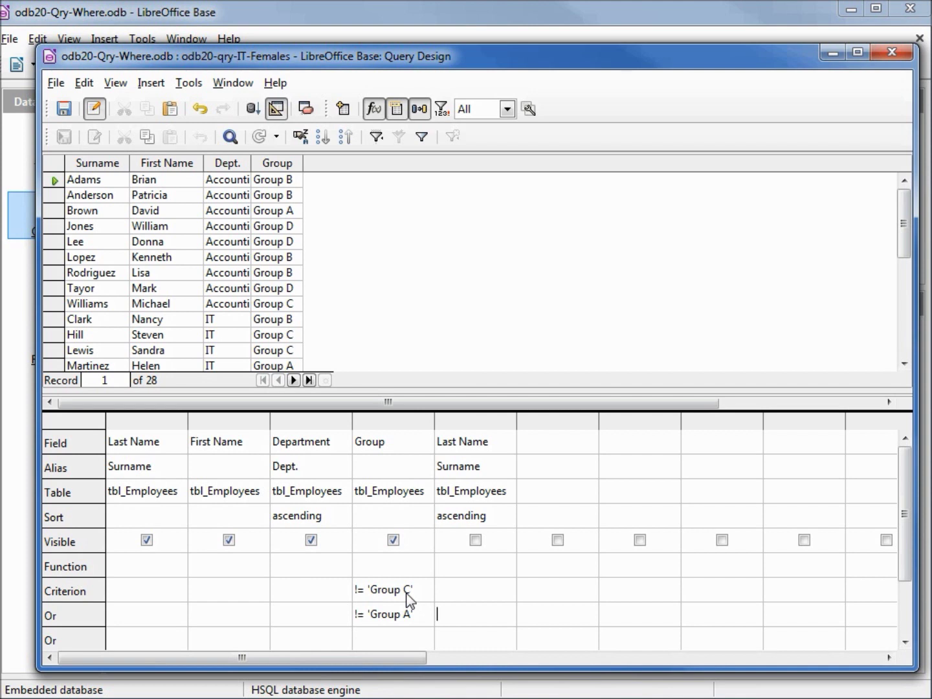
# - Add a second Group column with the criterion != 'Group A'
pyautogui.click(574, 440)
pyautogui.click(590, 440)
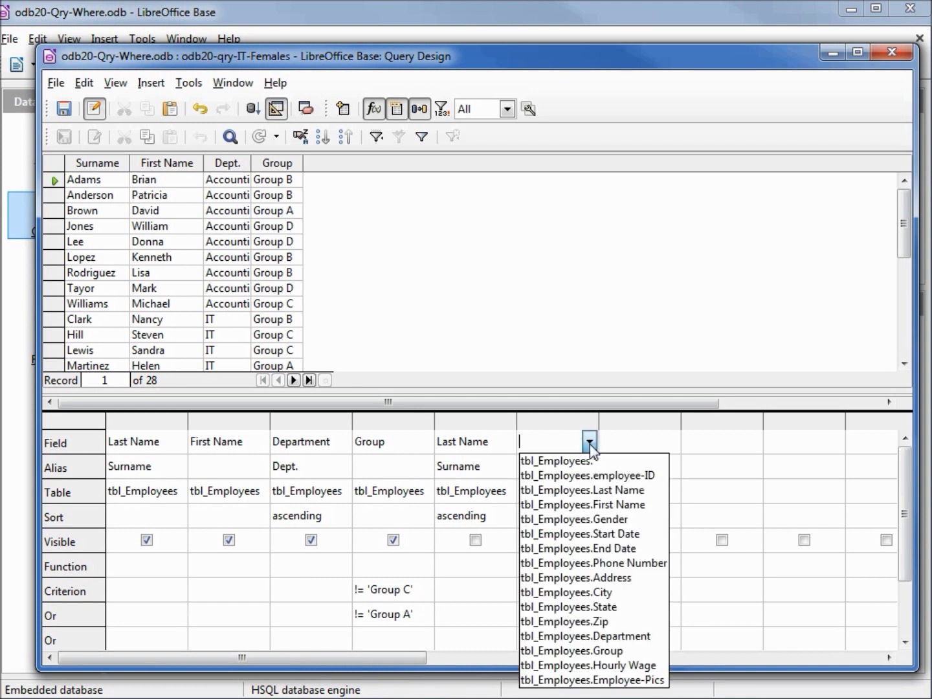
pyautogui.click(611, 650)
pyautogui.click(553, 591)
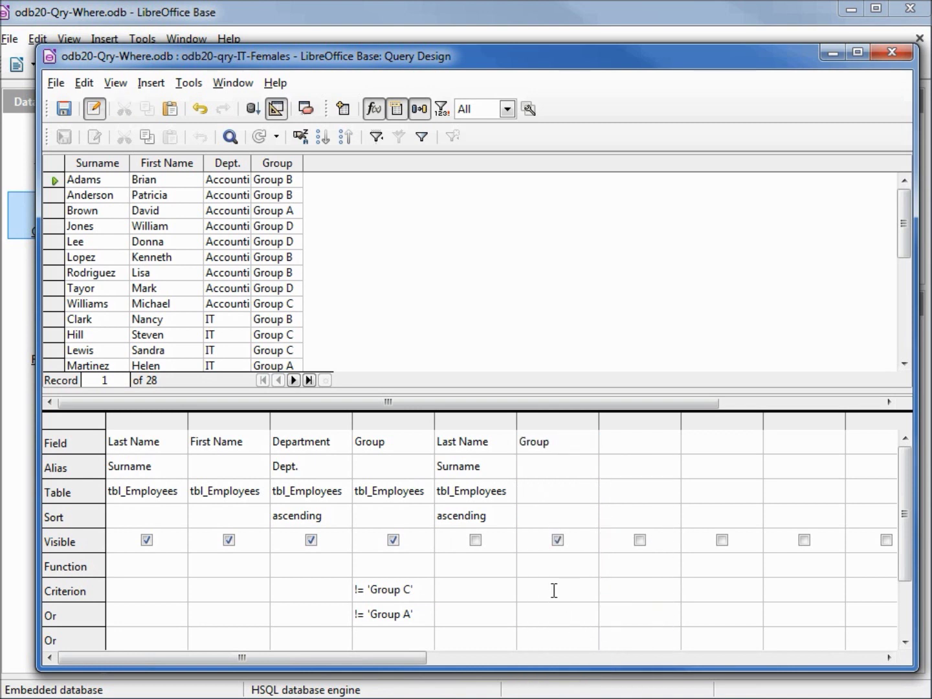
pyautogui.write("!= 'Group A'")
# - Clear the Or row condition, run the query, and switch to the SQL view
pyautogui.click(424, 615)
pyautogui.moveTo(424, 615); pyautogui.dragTo(283, 615)
pyautogui.press('BackSpace')
pyautogui.press('Tab')
pyautogui.press('F5')
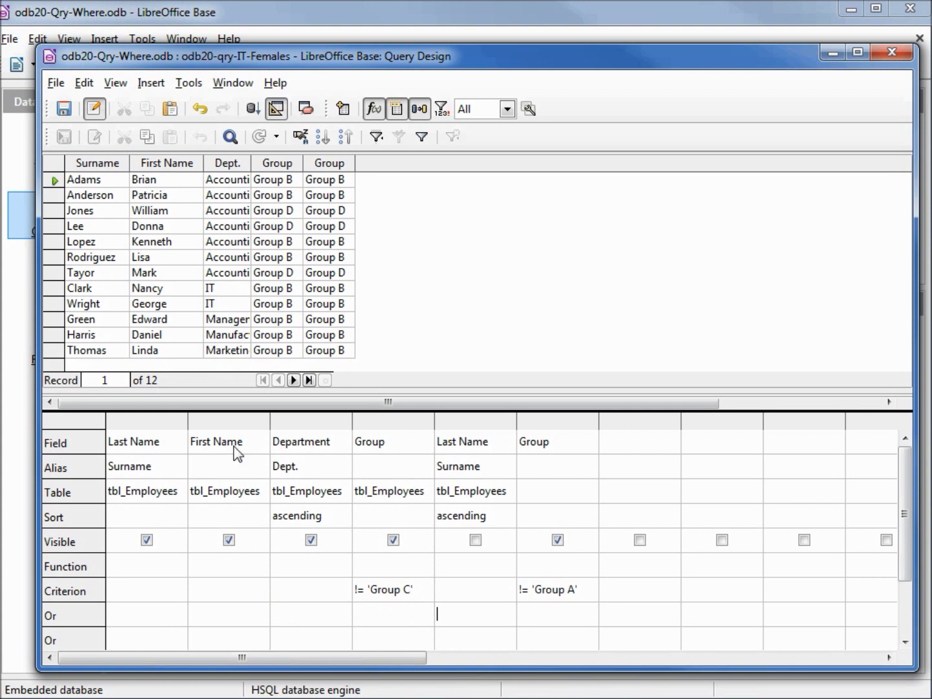
pyautogui.click(277, 109)
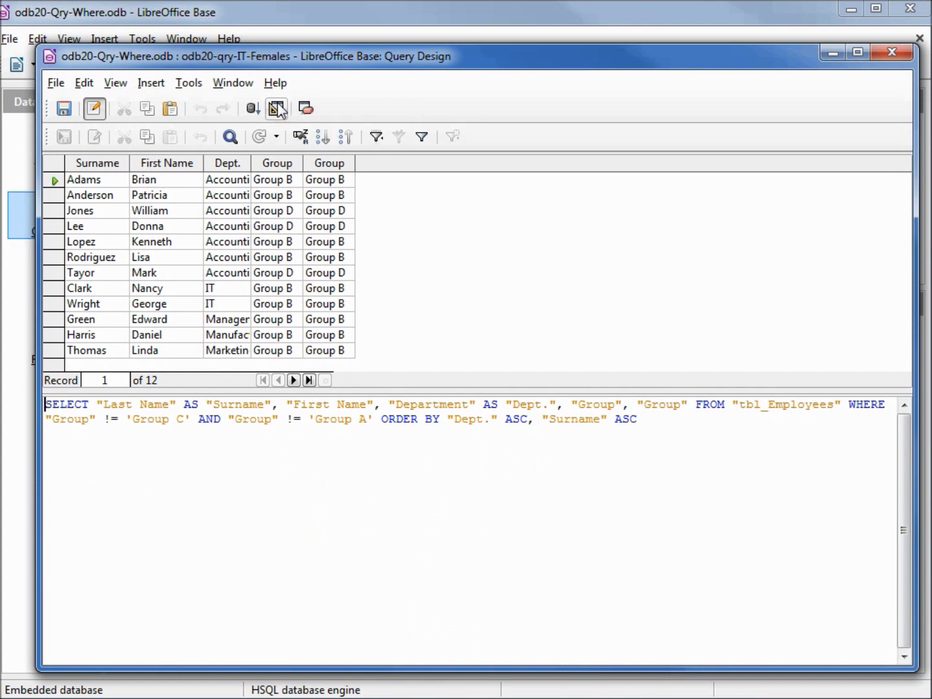
# - Reformat the SQL onto separate lines and delete the duplicate "Group" select line
pyautogui.hotkey('ctrl', 'a')
pyautogui.write('SELECT       "Last Name"  AS "Surname"     , "First Name"     , "Department" AS "Dept."     , "Group"     , "Group"  FROM       "tbl_Employees"  WHERE       "Group" != \'Group C\'   AND "Group" != \'Group A\'  ORDER BY       "Dept."   ASC     , "Surname" ASC')
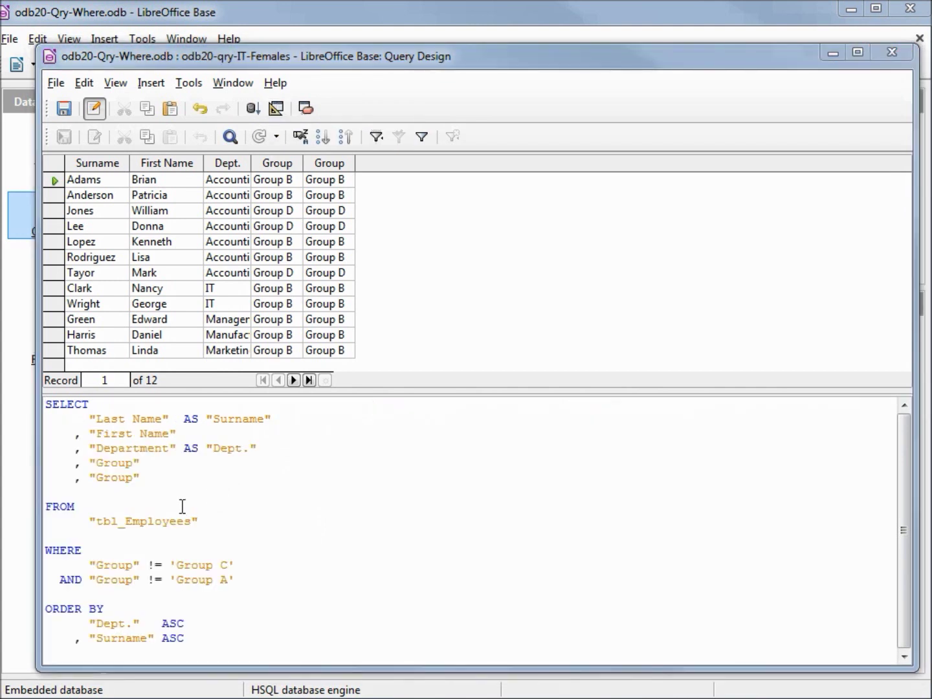
pyautogui.click(143, 464)
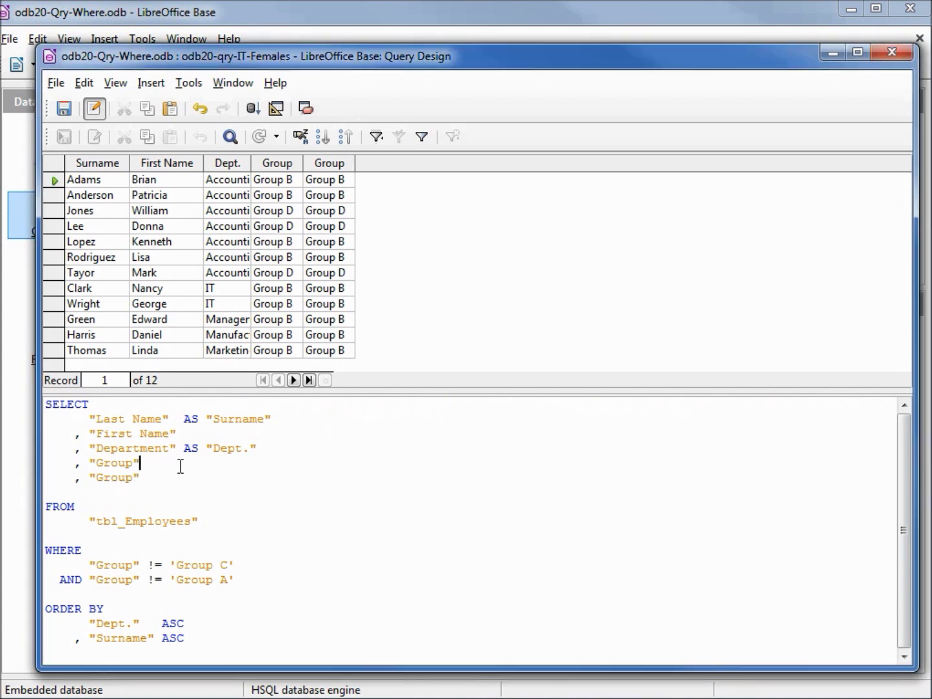
pyautogui.press('Right')
pyautogui.hotkey('shift', 'End')
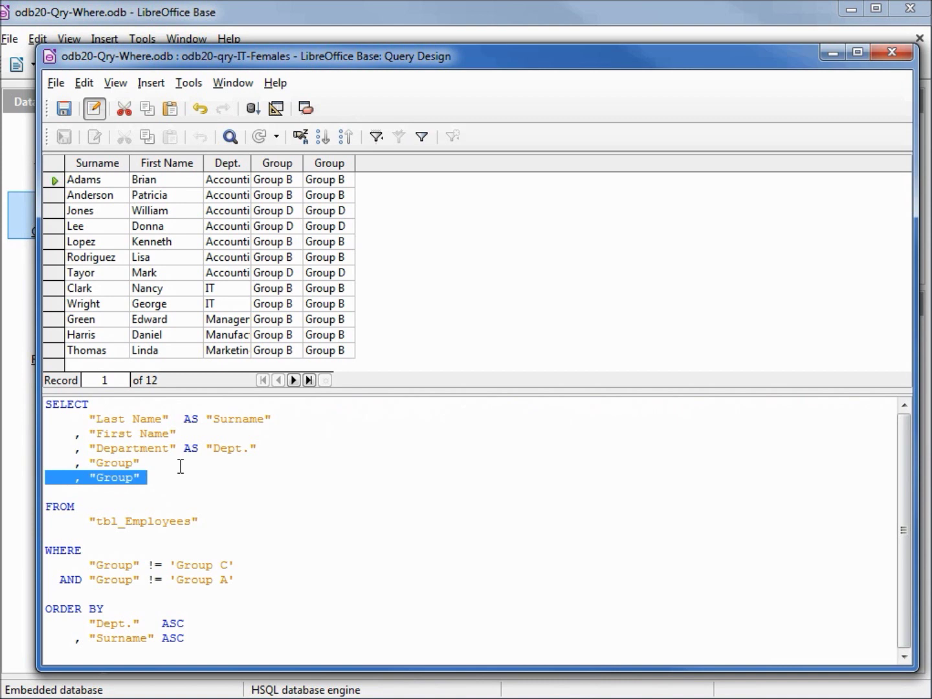
pyautogui.press('Delete')
pyautogui.press('Delete')
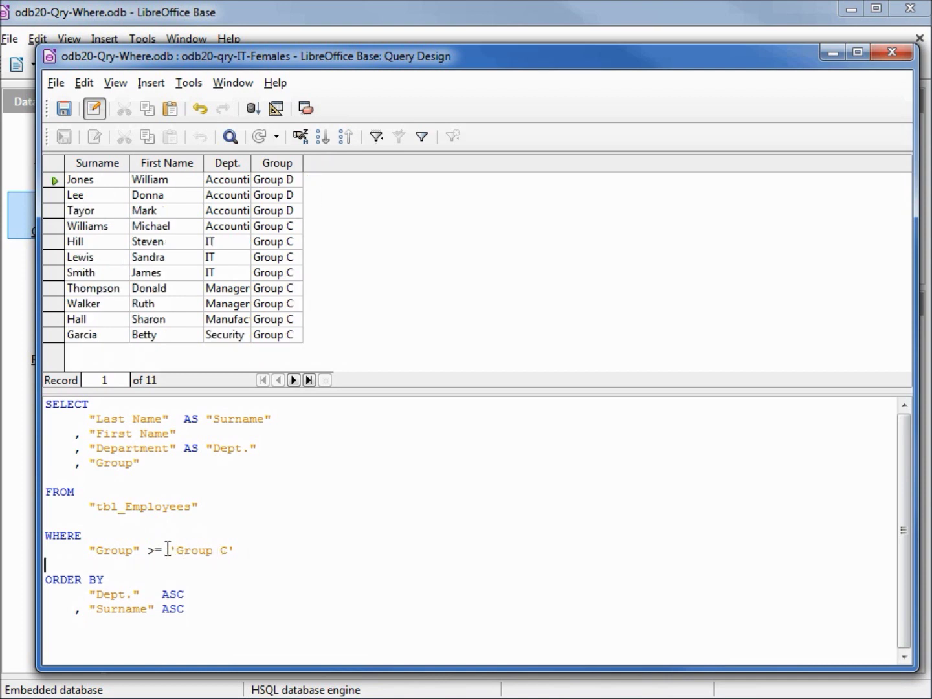
# - Change the WHERE condition to "Group" = 'Group C' and run the query
pyautogui.click(144, 550)
pyautogui.press('Right')
pyautogui.press('Delete')
pyautogui.press('F5')
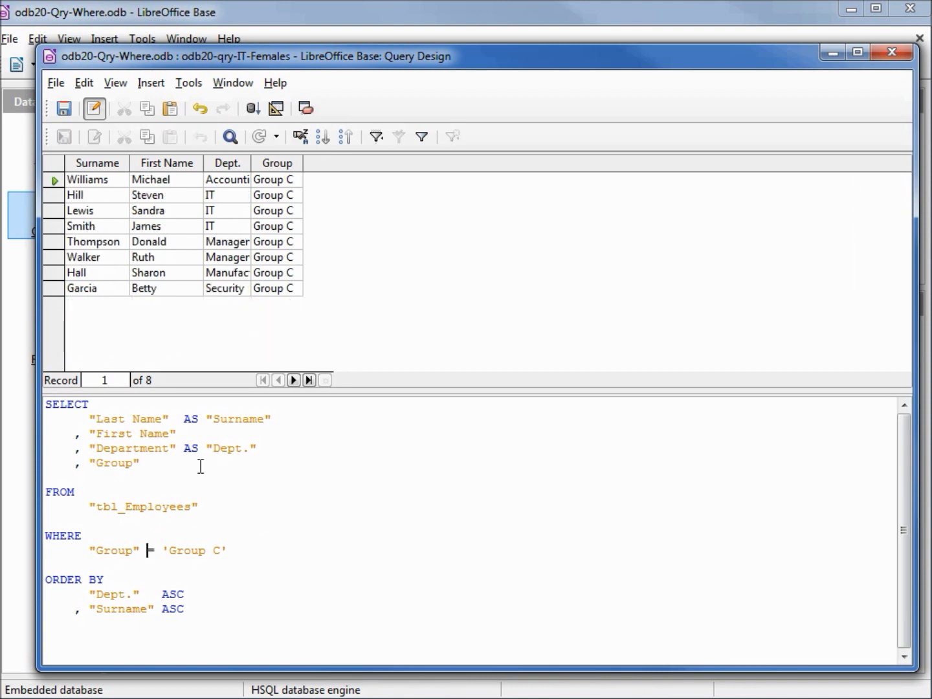
# - Save the query as odb20-qry-GroupC-Sorted and close the design window
pyautogui.click(59, 83)
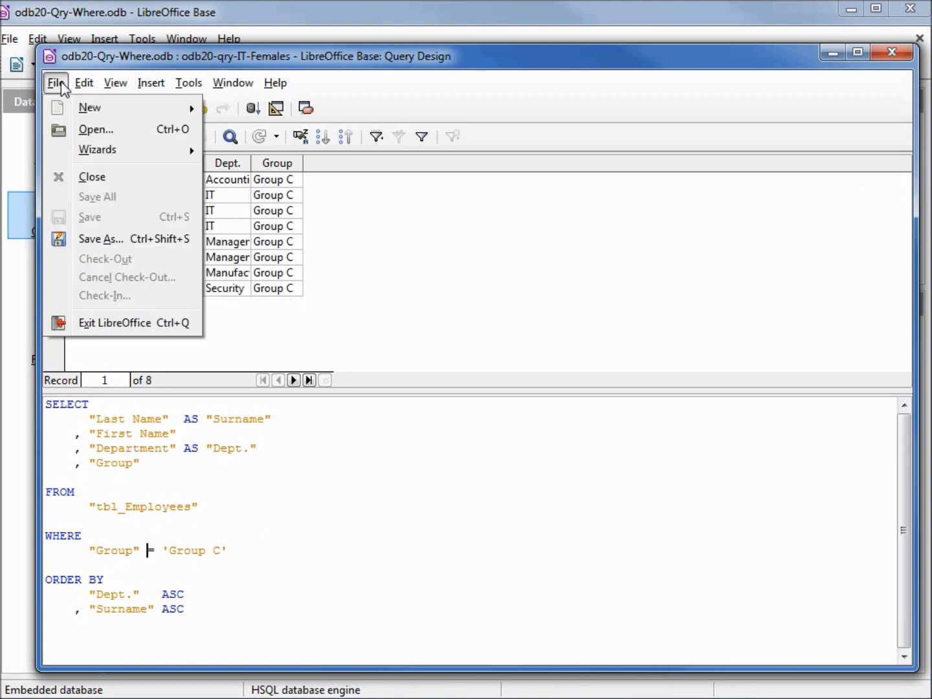
pyautogui.click(100, 239)
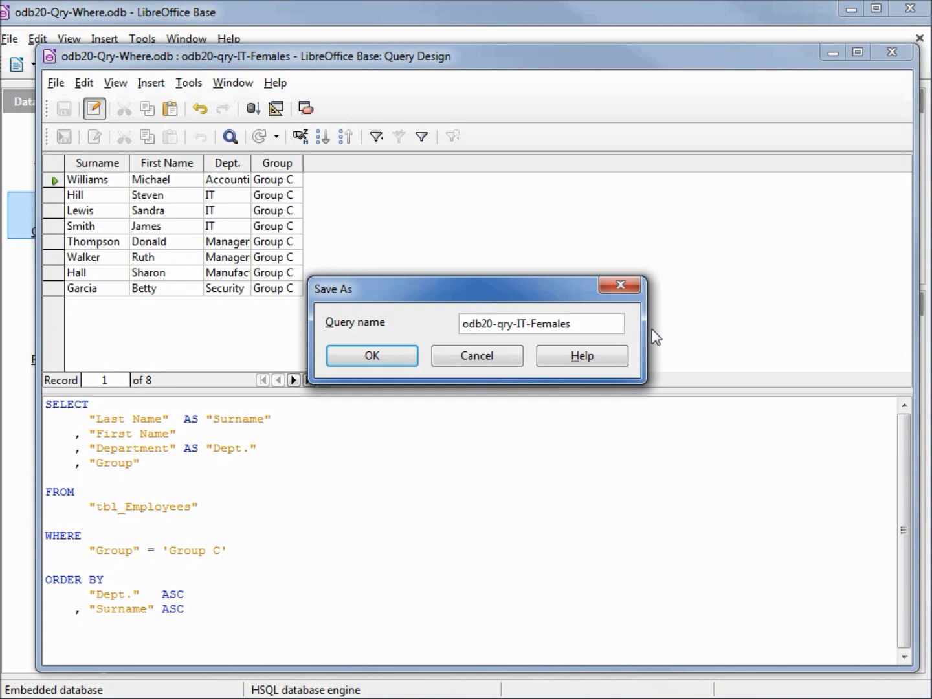
pyautogui.moveTo(570, 323); pyautogui.dragTo(409, 327)
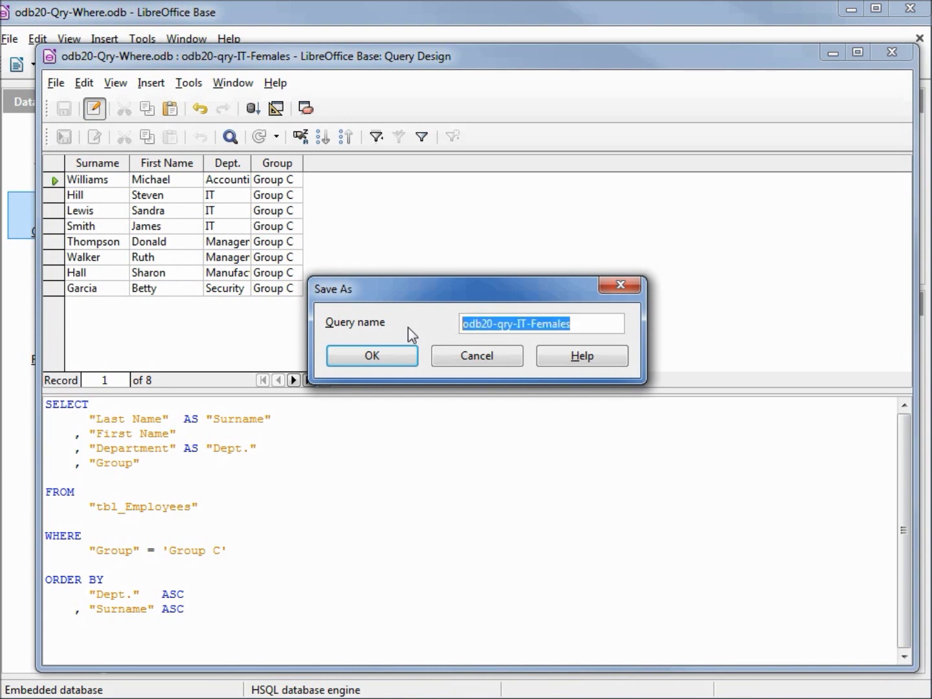
pyautogui.write('odb20-qry-GroupC-Sorted')
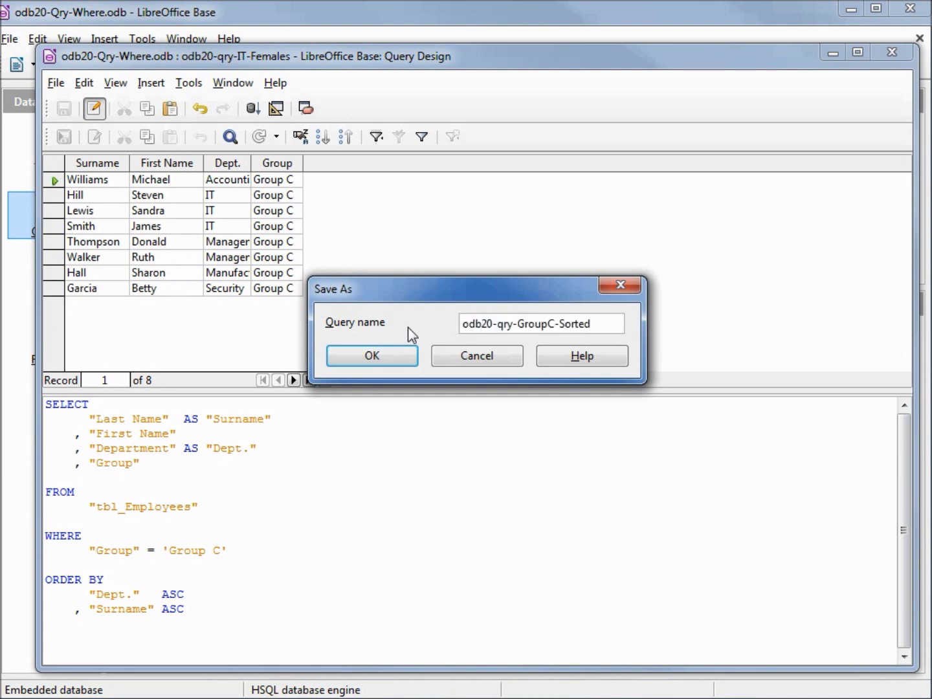
pyautogui.click(403, 368)
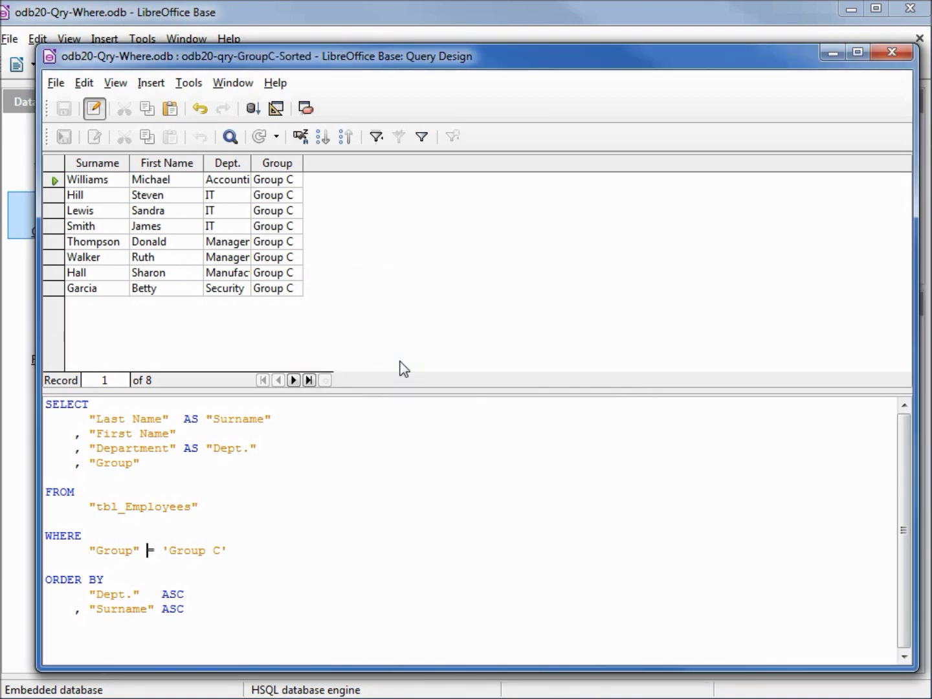
pyautogui.click(893, 52)
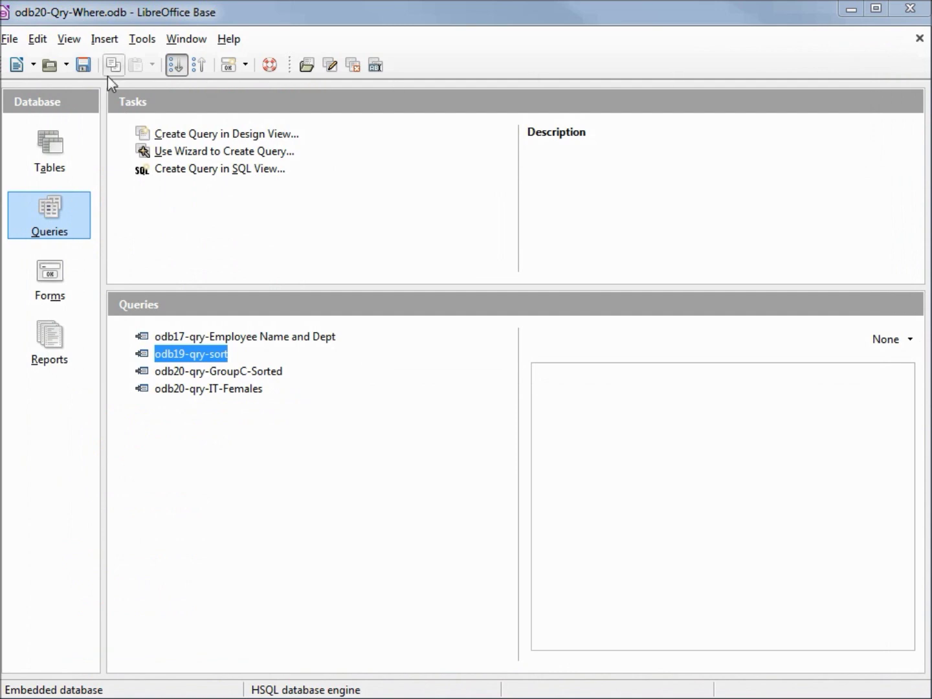